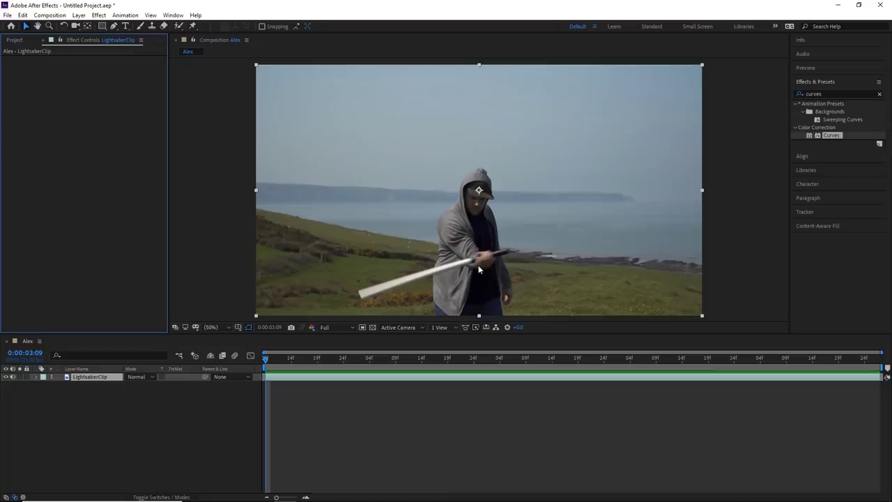
Step: Create a full-frame pure white solid layer above the LightsaberClip footage
{"action": "key", "text": "space"}
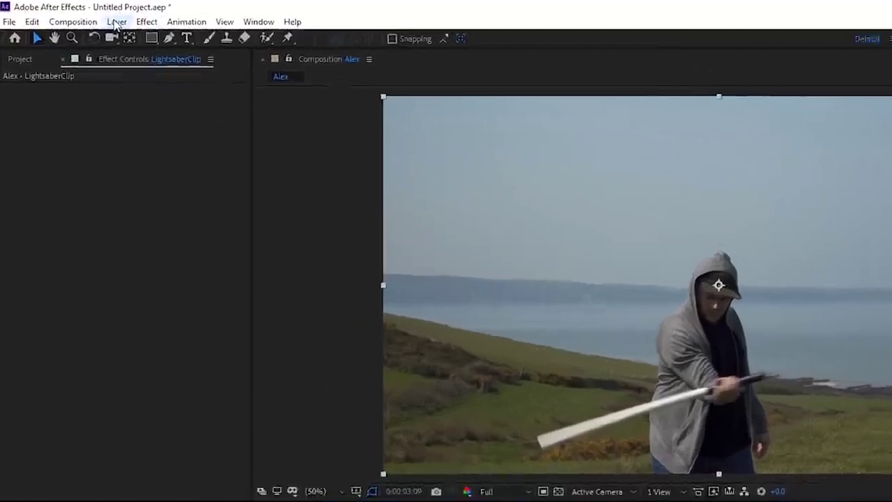
{"action": "left_click", "coordinate": [115, 23]}
{"action": "mouse_move", "coordinate": [134, 38]}
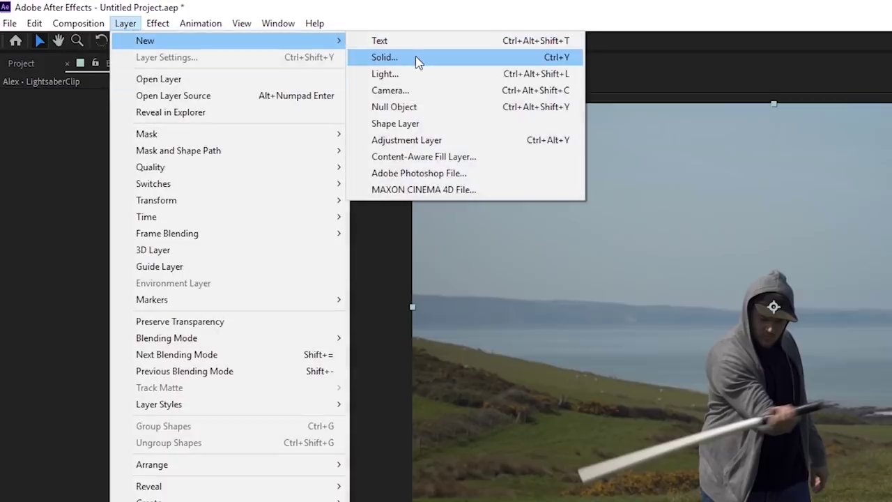
{"action": "left_click", "coordinate": [415, 57]}
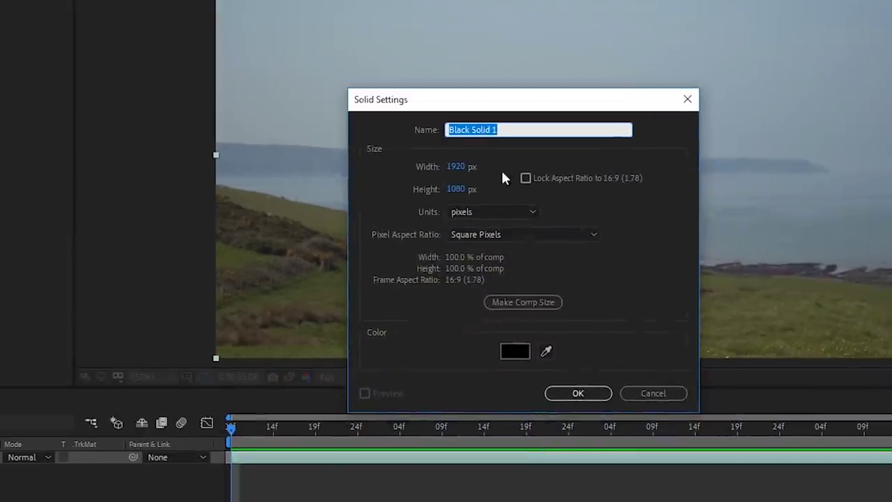
{"action": "left_click", "coordinate": [517, 356]}
{"action": "left_click_drag", "start_coordinate": [517, 355], "coordinate": [255, 123]}
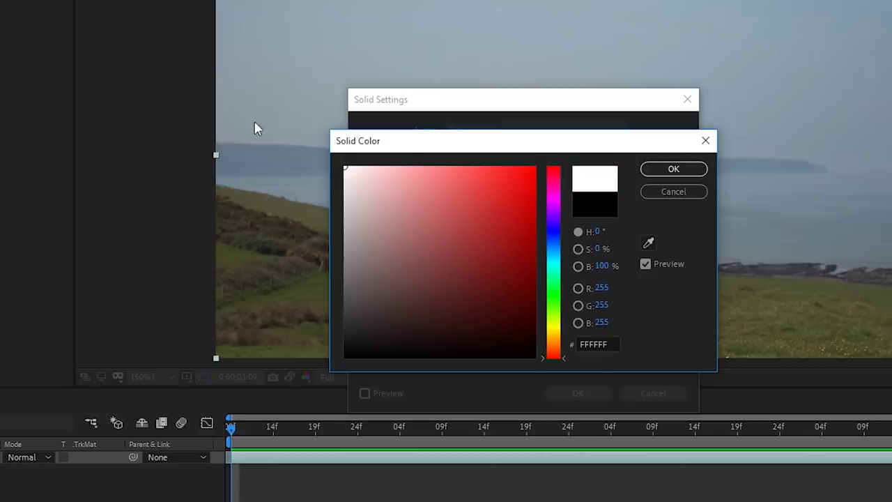
{"action": "left_click", "coordinate": [673, 169]}
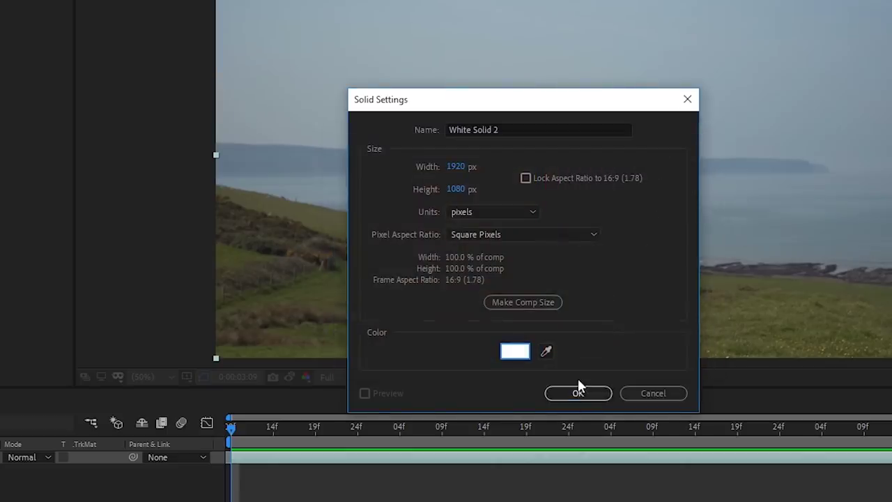
{"action": "left_click", "coordinate": [579, 389]}
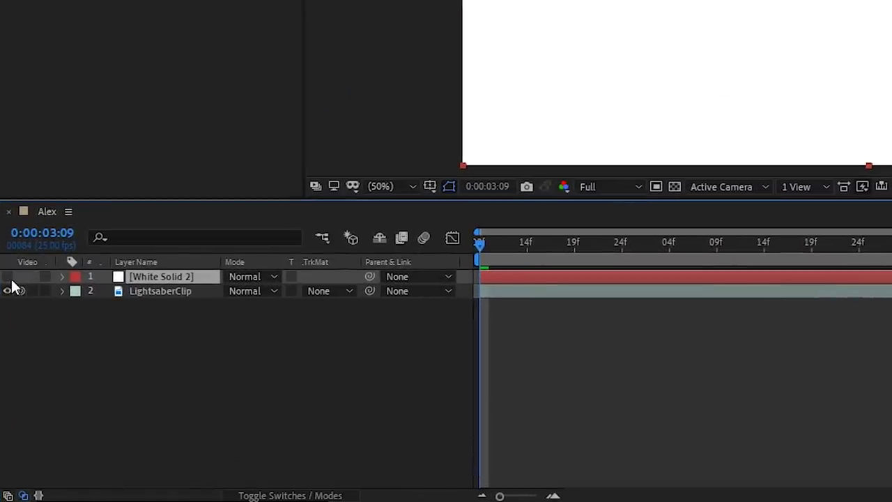
Step: Hide the white solid and rename the layer 'Lightsaber'
{"action": "left_click", "coordinate": [9, 278]}
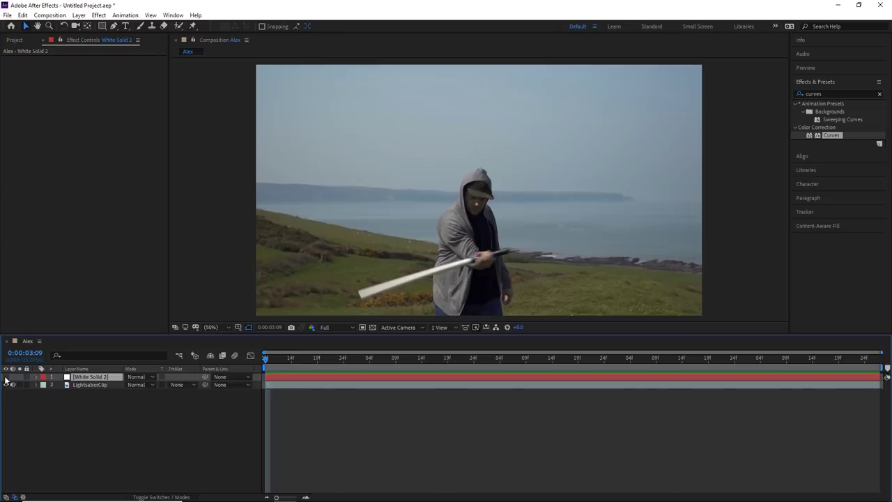
{"action": "right_click", "coordinate": [97, 377]}
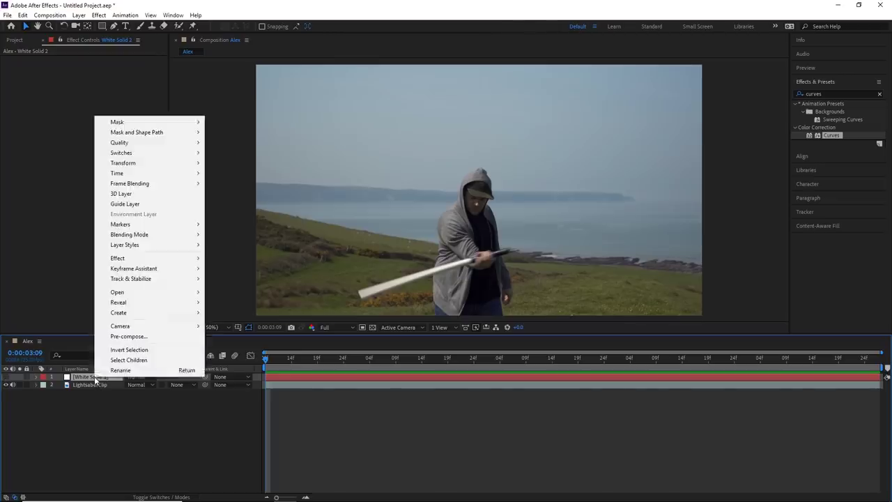
{"action": "left_click", "coordinate": [110, 372]}
{"action": "type", "text": "Light"}
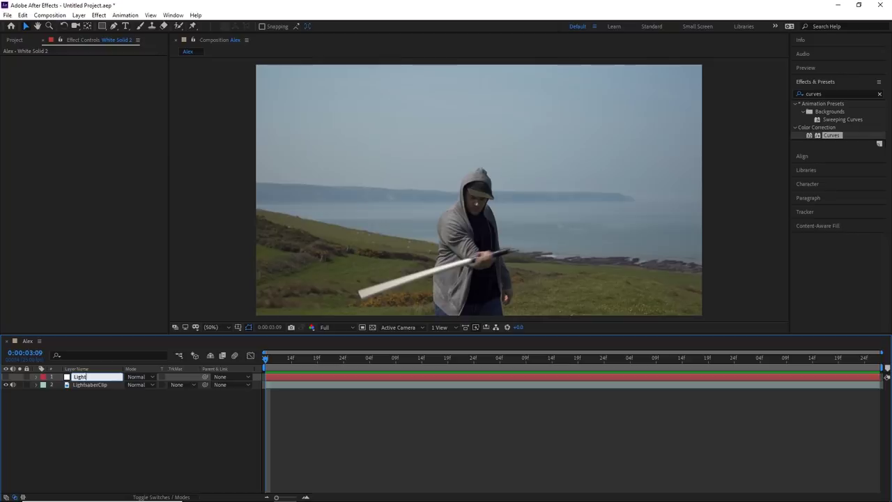
{"action": "type", "text": "saber"}
{"action": "key", "text": "Return"}
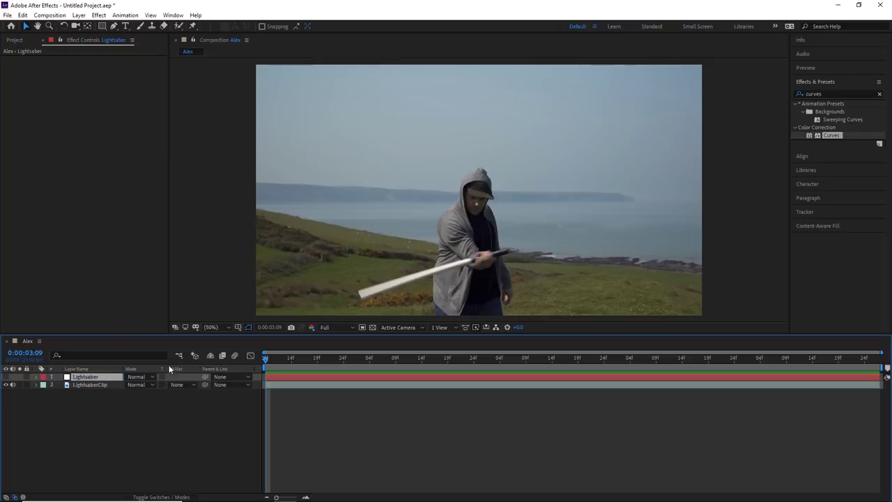
Step: Draw a closed Pen mask on Lightsaber tracing the pipe from hilt to rounded tip
{"action": "left_click", "coordinate": [113, 25]}
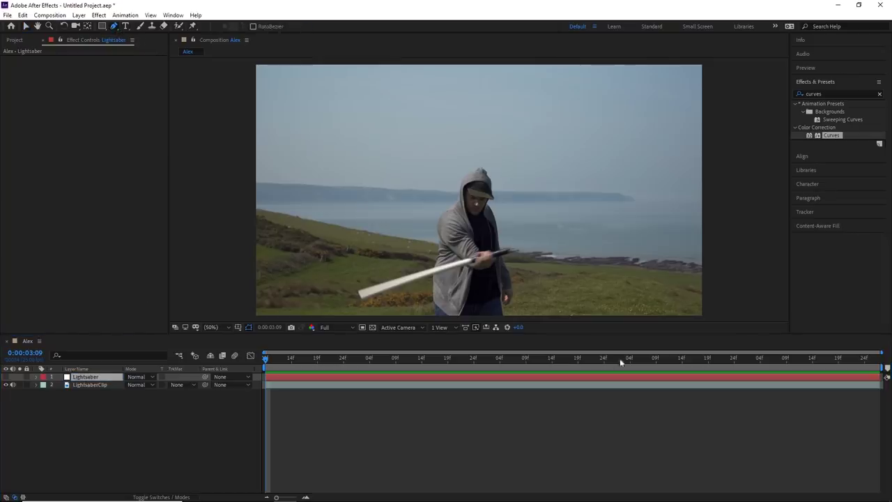
{"action": "scroll", "coordinate": [517, 200], "scroll_direction": "up", "scroll_amount": 2}
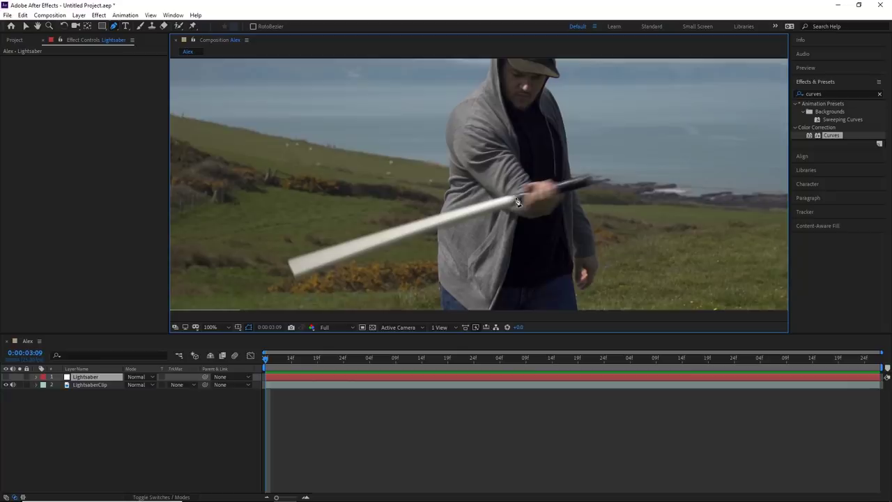
{"action": "left_click", "coordinate": [89, 380]}
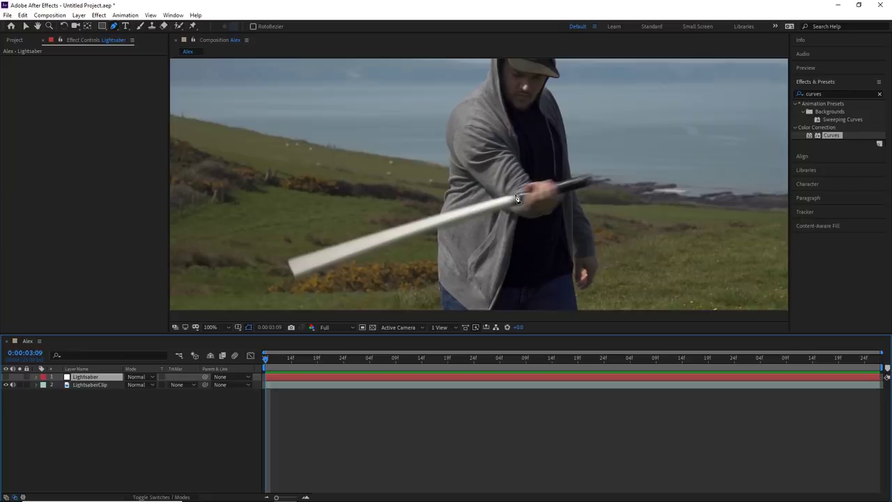
{"action": "left_click", "coordinate": [513, 195]}
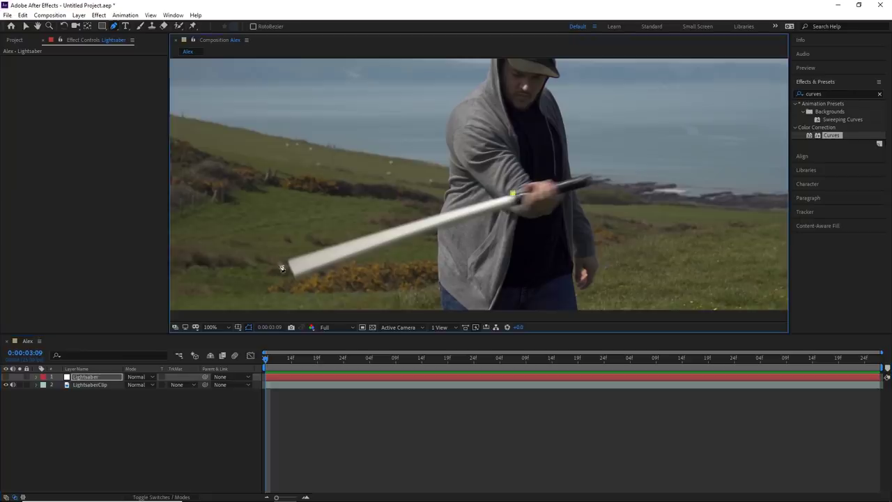
{"action": "left_click", "coordinate": [286, 261]}
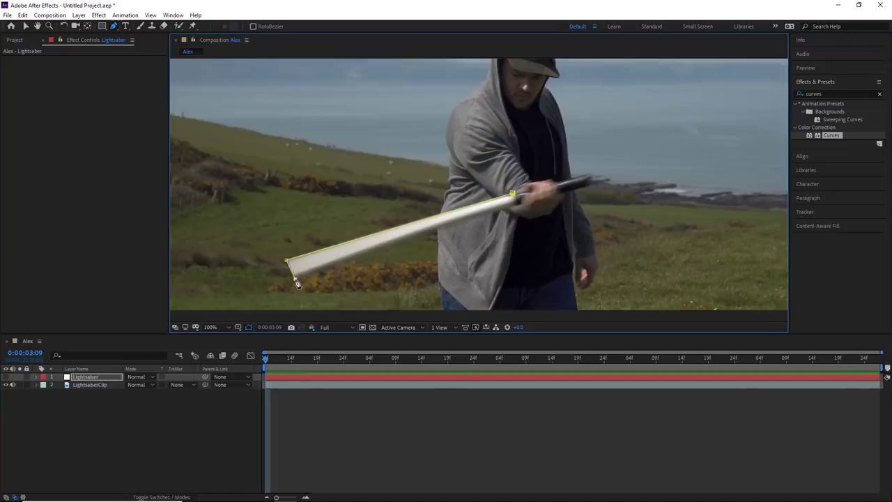
{"action": "left_click_drag", "start_coordinate": [295, 279], "coordinate": [321, 283]}
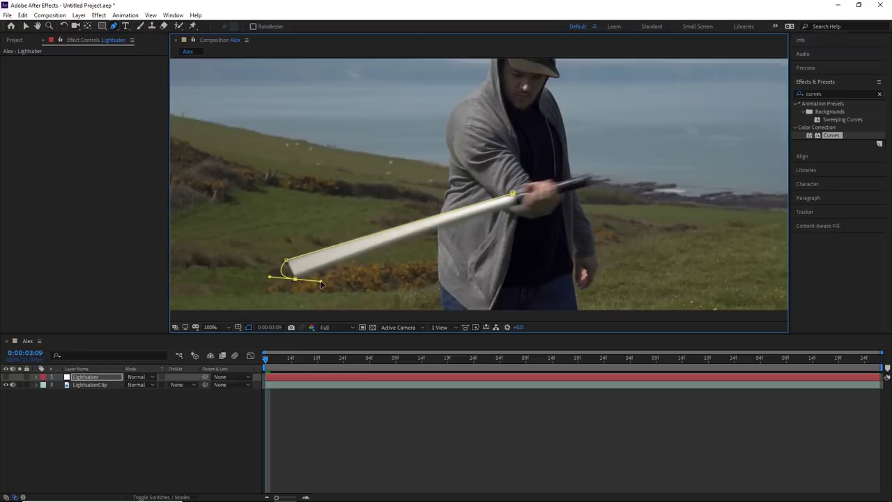
{"action": "left_click", "coordinate": [517, 206]}
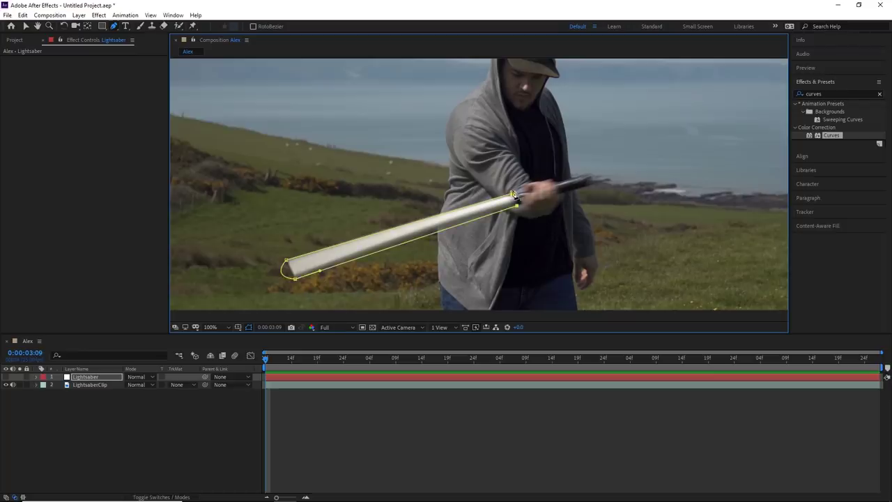
{"action": "key", "text": "v"}
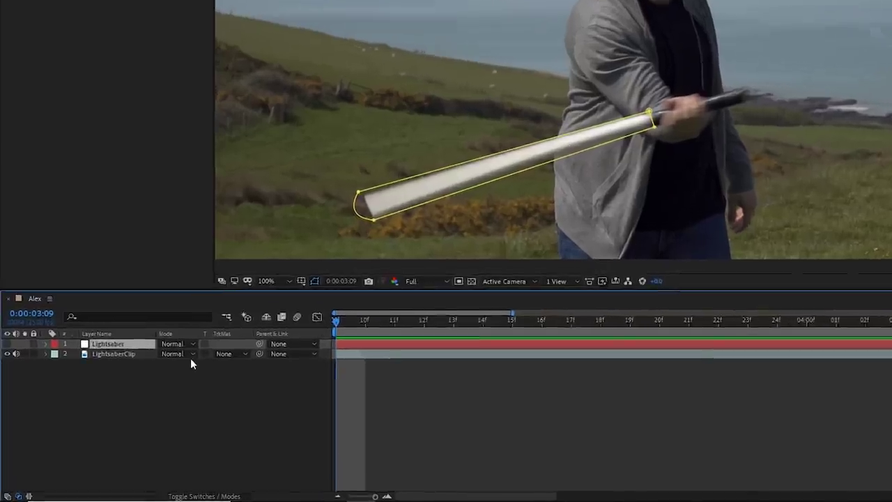
Step: Keyframe the Lightsaber Mask Path at 0:00:03:09, then advance one frame
{"action": "key", "text": "m"}
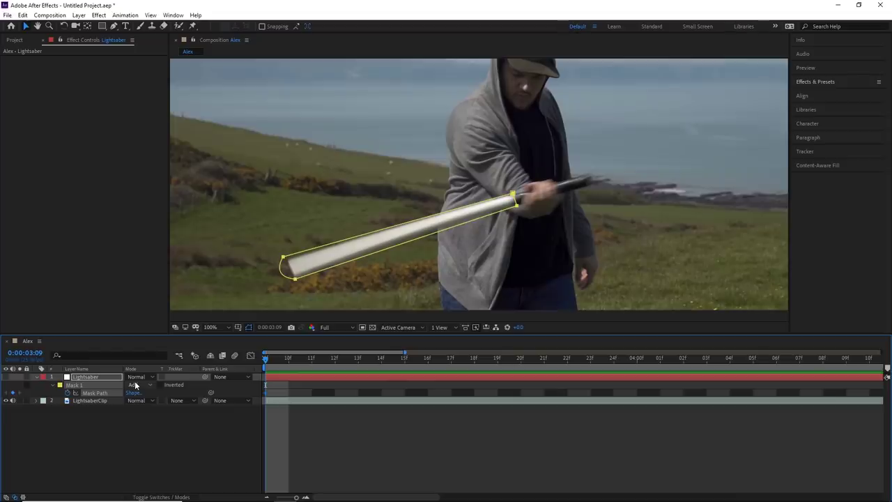
{"action": "key", "text": "Page_Down"}
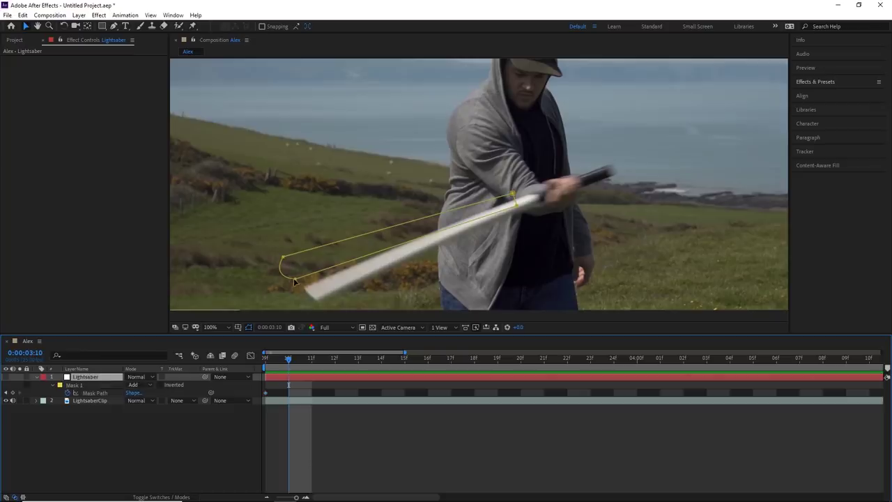
Step: Reposition the mask's vertices onto the moving pipe frame by frame across the swing
{"action": "left_click_drag", "start_coordinate": [294, 281], "coordinate": [321, 304]}
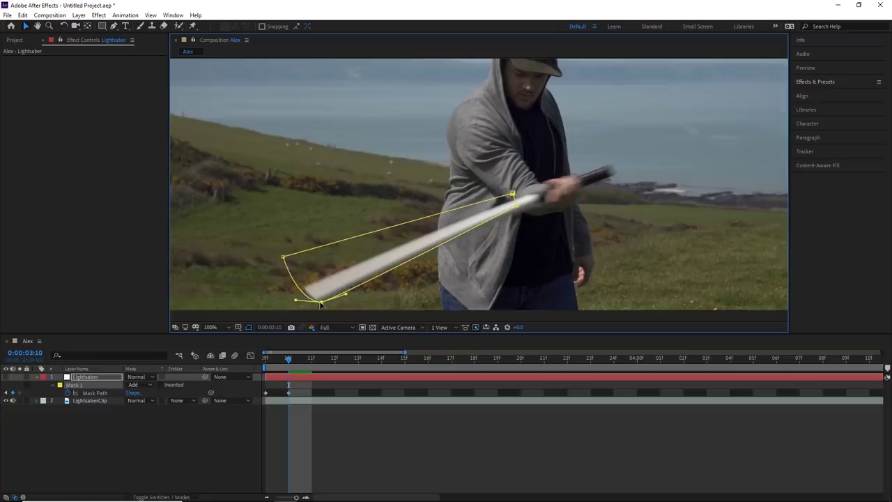
{"action": "left_click_drag", "start_coordinate": [284, 258], "coordinate": [302, 286]}
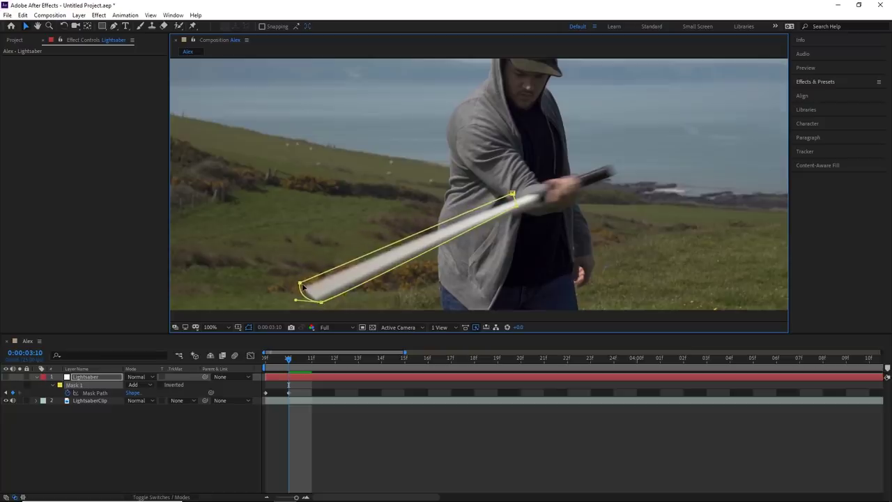
{"action": "left_click_drag", "start_coordinate": [300, 286], "coordinate": [304, 288]}
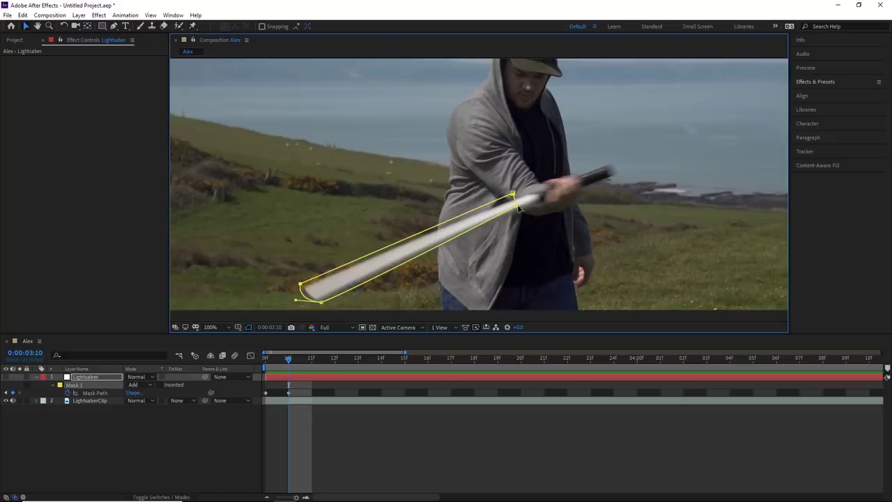
{"action": "left_click_drag", "start_coordinate": [518, 208], "coordinate": [531, 193]}
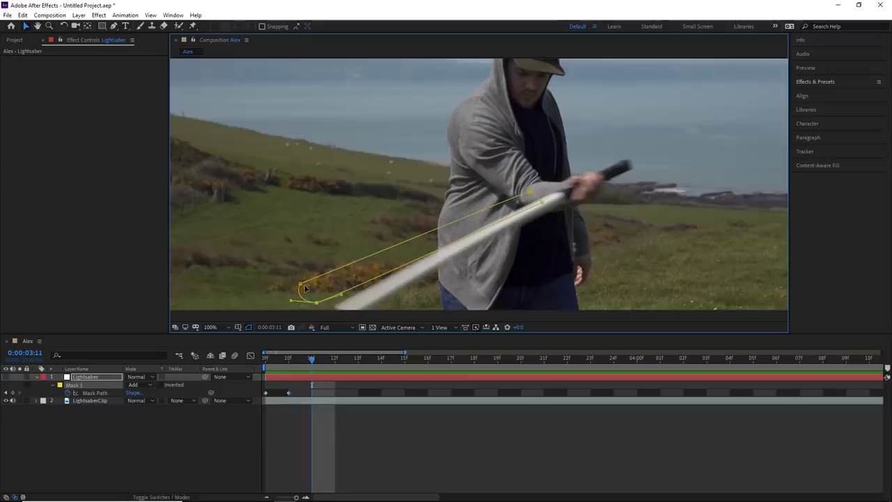
{"action": "left_click_drag", "start_coordinate": [317, 305], "coordinate": [354, 317]}
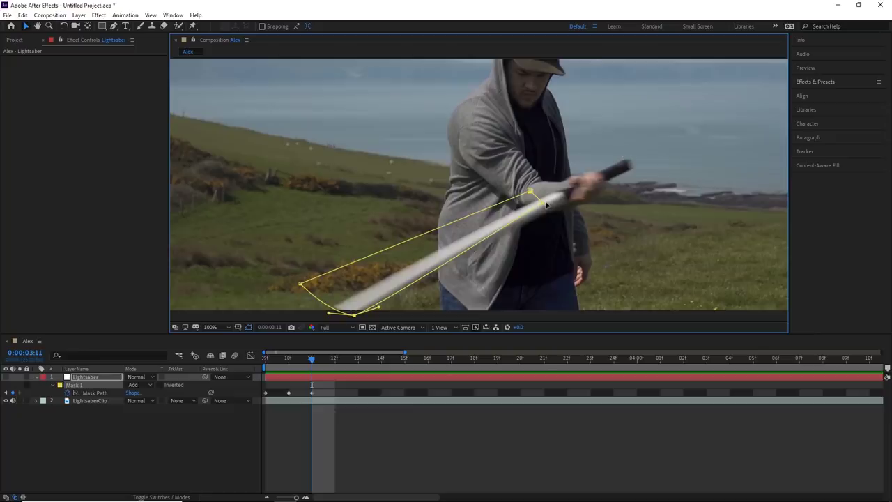
{"action": "left_click_drag", "start_coordinate": [546, 203], "coordinate": [567, 203]}
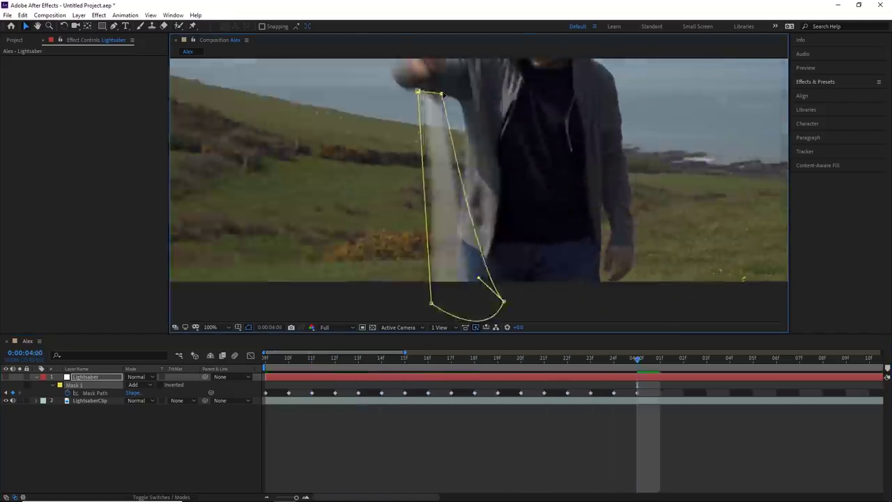
{"action": "mouse_move", "coordinate": [437, 274]}
{"action": "left_mouse_down"}
{"action": "mouse_move", "coordinate": [359, 215]}
{"action": "mouse_move", "coordinate": [479, 171]}
{"action": "mouse_move", "coordinate": [430, 66]}
{"action": "mouse_move", "coordinate": [536, 259]}
{"action": "mouse_move", "coordinate": [508, 253]}
{"action": "mouse_move", "coordinate": [563, 251]}
{"action": "mouse_move", "coordinate": [470, 116]}
{"action": "mouse_move", "coordinate": [444, 112]}
{"action": "left_mouse_up"}
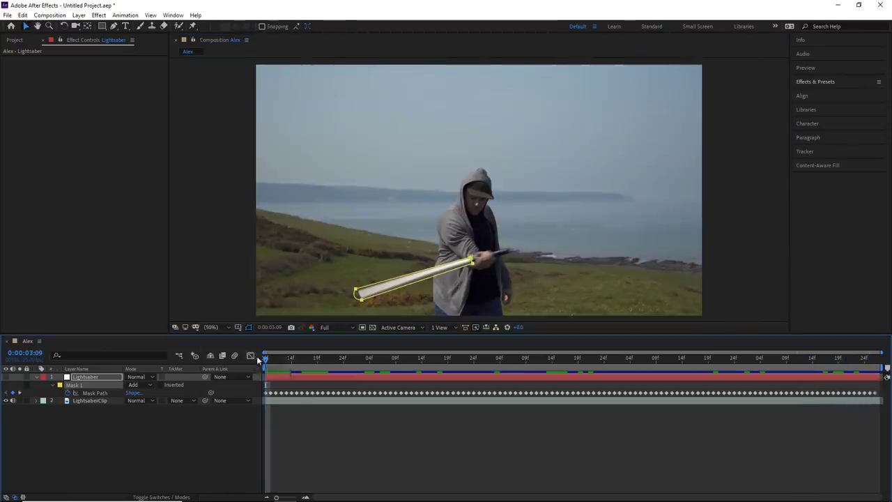
Step: Unhide and collapse the masked Lightsaber layer, then preview the white blade over the footage
{"action": "mouse_move", "coordinate": [265, 362]}
{"action": "left_mouse_down"}
{"action": "mouse_move", "coordinate": [773, 364]}
{"action": "mouse_move", "coordinate": [295, 362]}
{"action": "mouse_move", "coordinate": [251, 343]}
{"action": "left_mouse_up"}
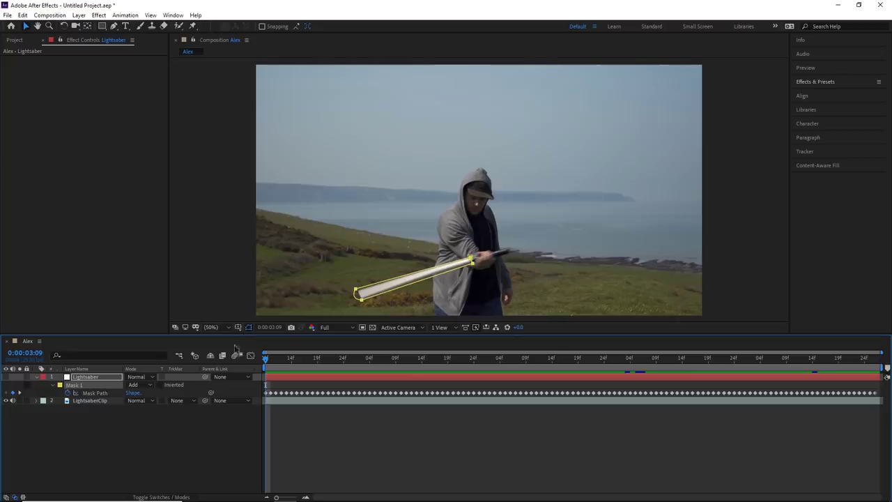
{"action": "left_click", "coordinate": [5, 377]}
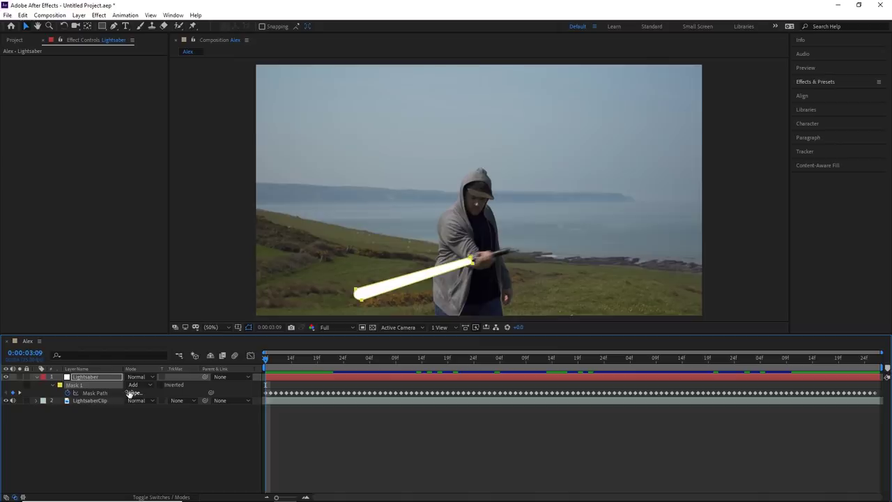
{"action": "left_click", "coordinate": [36, 377]}
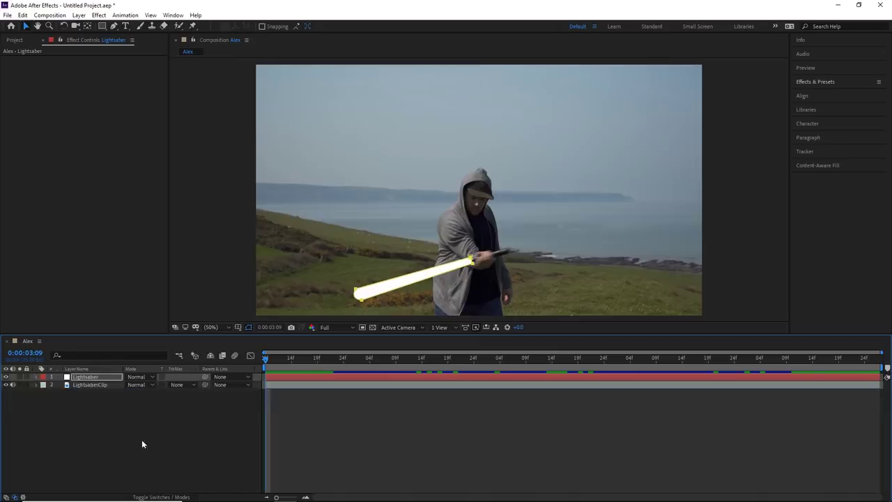
{"action": "left_click", "coordinate": [142, 439]}
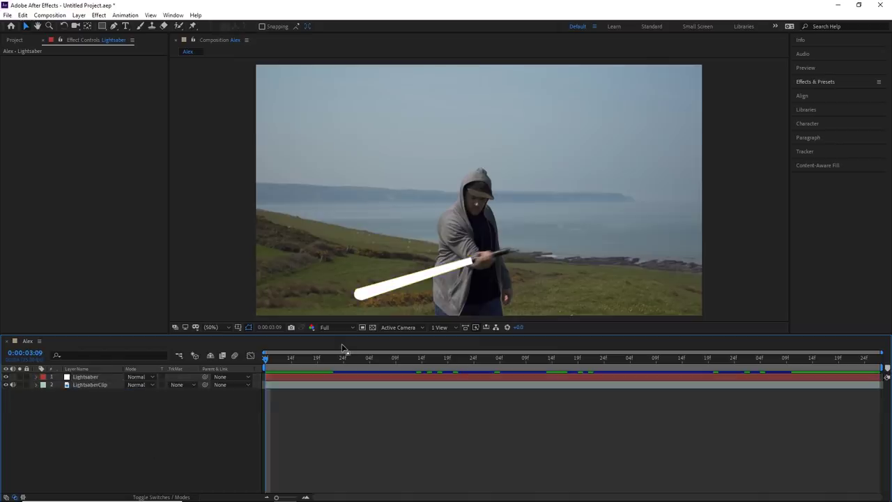
{"action": "key", "text": "space"}
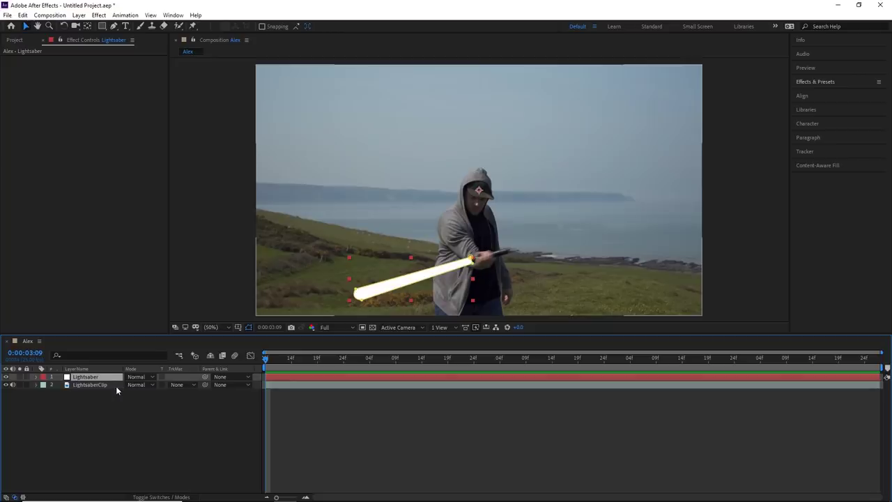
Step: Duplicate Lightsaber into Lightsaber 2–5, select all five, and reveal their masks
{"action": "key", "text": "ctrl+d"}
{"action": "key", "text": "ctrl+d"}
{"action": "key", "text": "ctrl+d"}
{"action": "key", "text": "ctrl+d"}
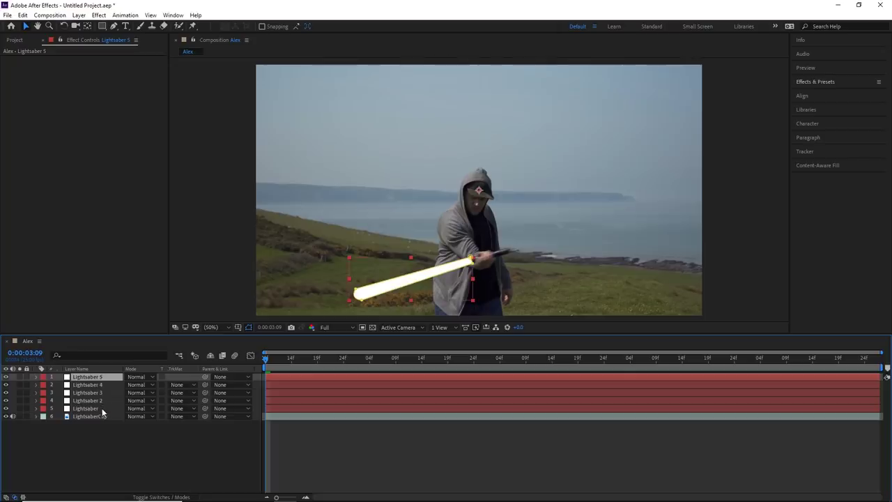
{"action": "left_click", "coordinate": [102, 410], "text": "shift"}
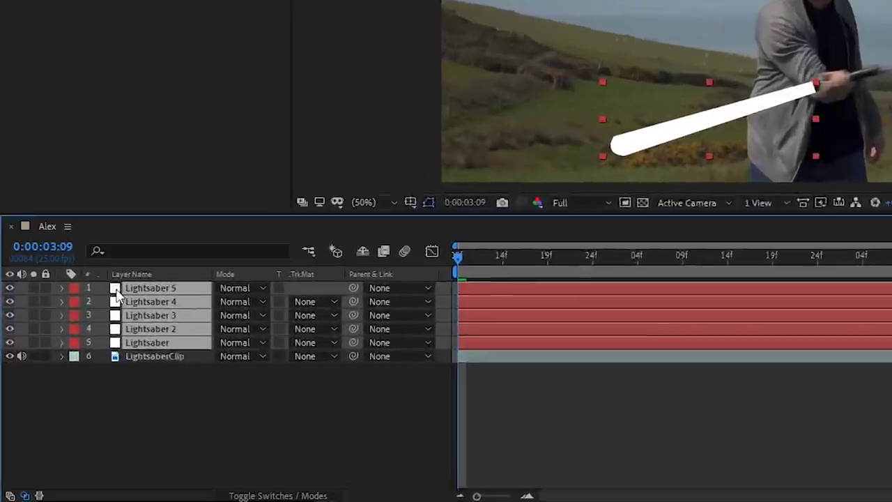
{"action": "key", "text": "m"}
{"action": "key", "text": "m"}
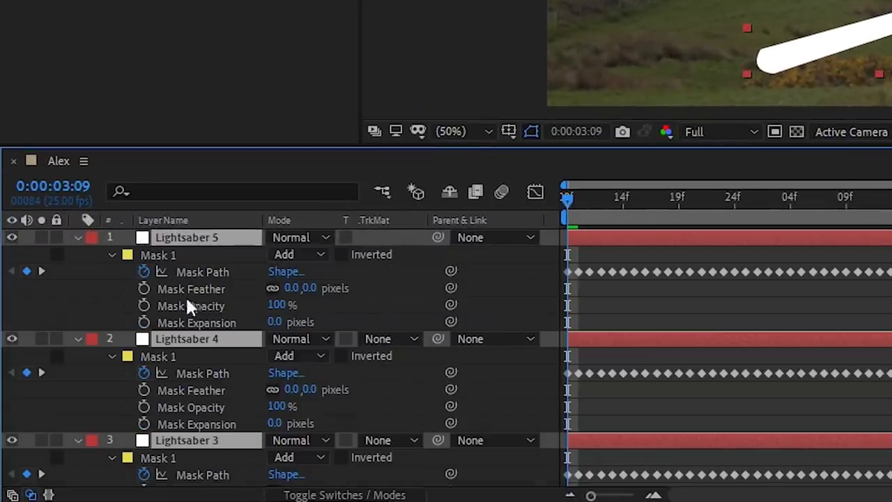
Step: Set Mask Feather to 3 px on Lightsaber 5 and 10 px on Lightsaber 4
{"action": "left_click", "coordinate": [295, 287]}
{"action": "left_click", "coordinate": [294, 289]}
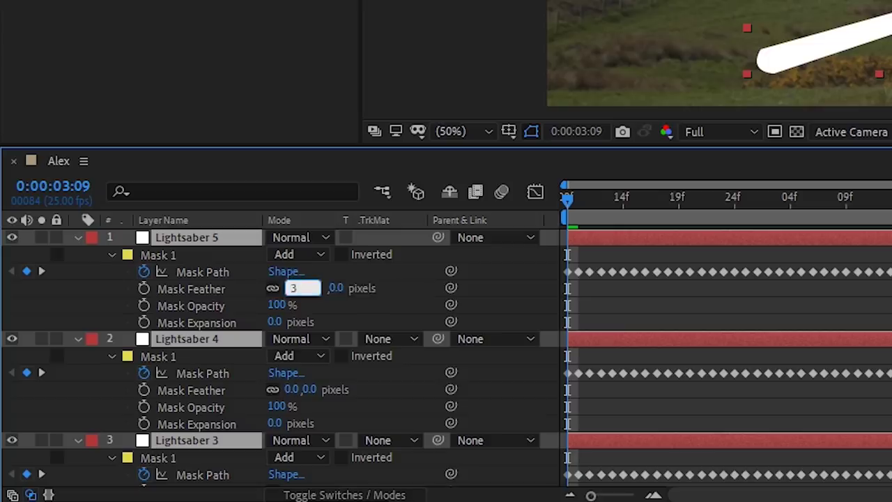
{"action": "key", "text": "Tab"}
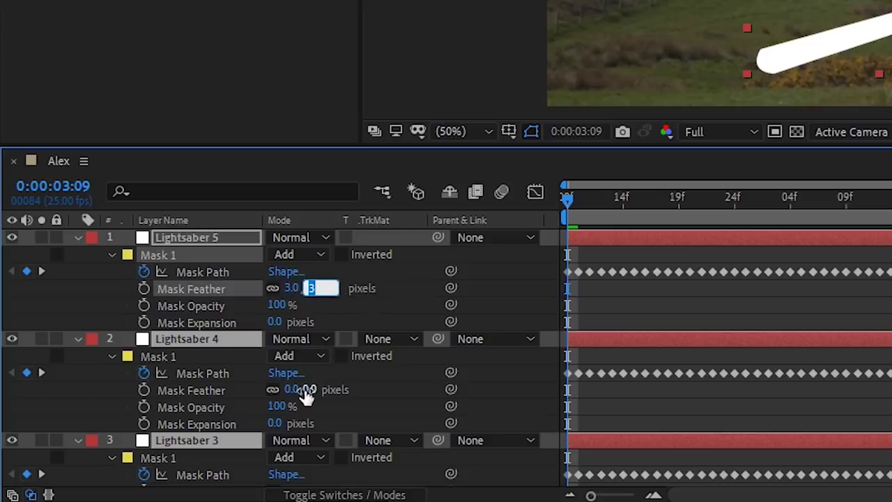
{"action": "left_click", "coordinate": [307, 390]}
{"action": "type", "text": "10"}
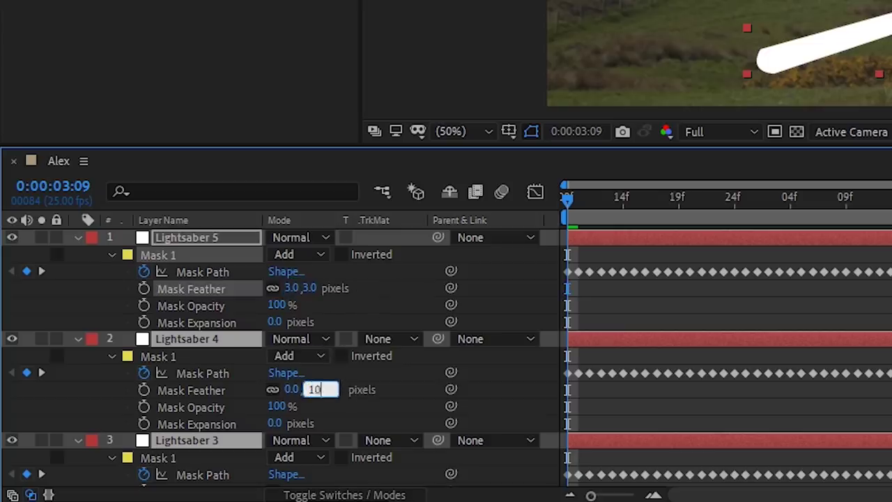
{"action": "scroll", "coordinate": [365, 456], "scroll_direction": "down", "scroll_amount": 3}
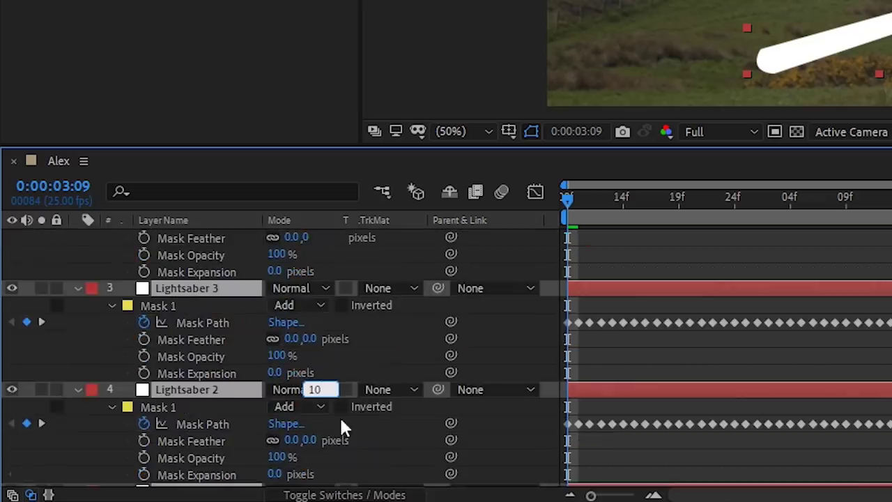
{"action": "key", "text": "Return"}
Step: Feather Lightsaber 3, Lightsaber 2 and Lightsaber masks at 30, 60 and 120 px
{"action": "left_click", "coordinate": [298, 334]}
{"action": "type", "text": "30"}
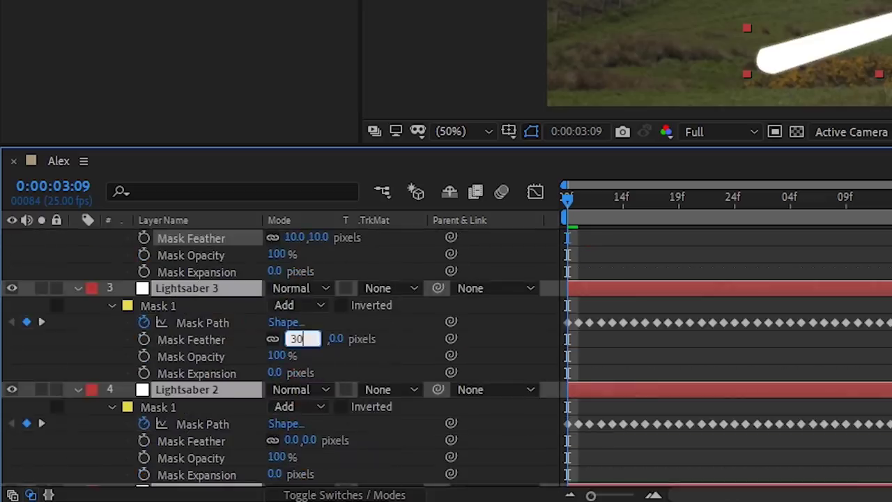
{"action": "scroll", "coordinate": [356, 383], "scroll_direction": "down", "scroll_amount": 1}
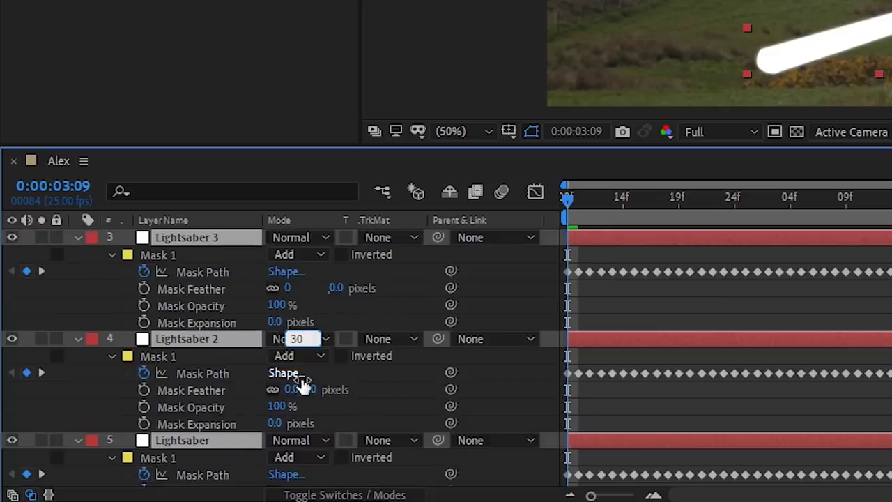
{"action": "key", "text": "Return"}
{"action": "left_click", "coordinate": [296, 385]}
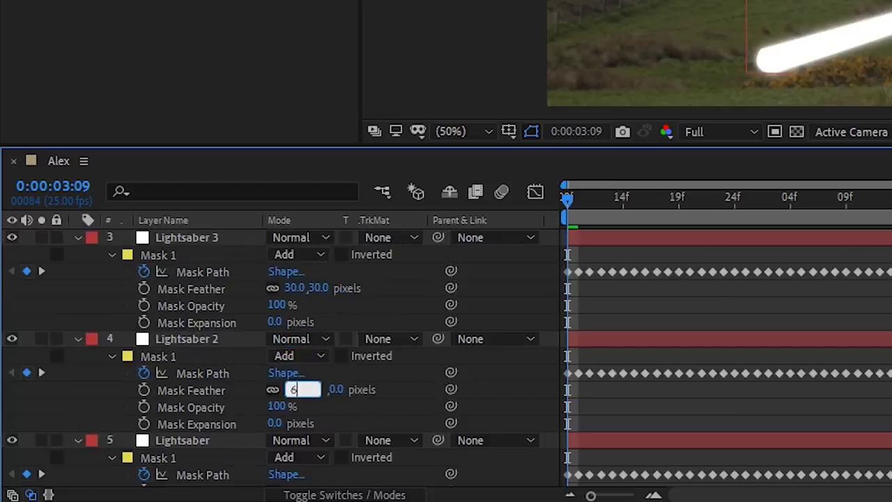
{"action": "type", "text": "60"}
{"action": "scroll", "coordinate": [321, 421], "scroll_direction": "down", "scroll_amount": 1}
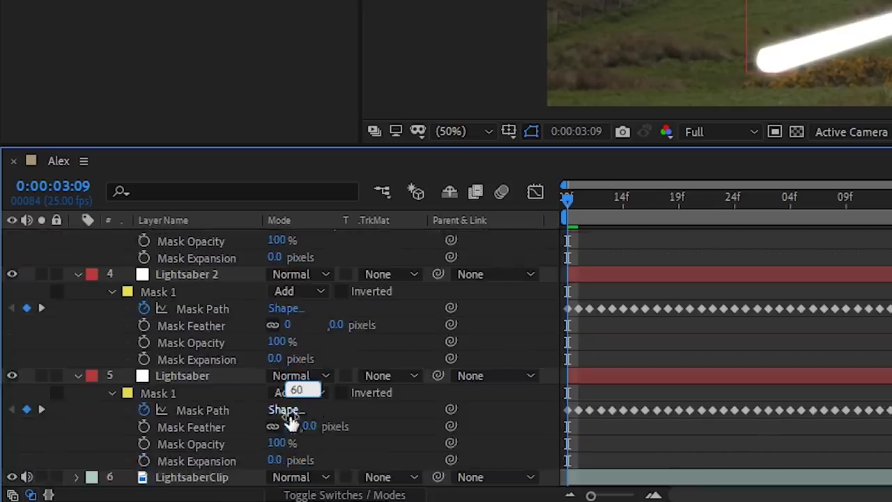
{"action": "key", "text": "Return"}
{"action": "left_click", "coordinate": [295, 426]}
{"action": "type", "text": "120"}
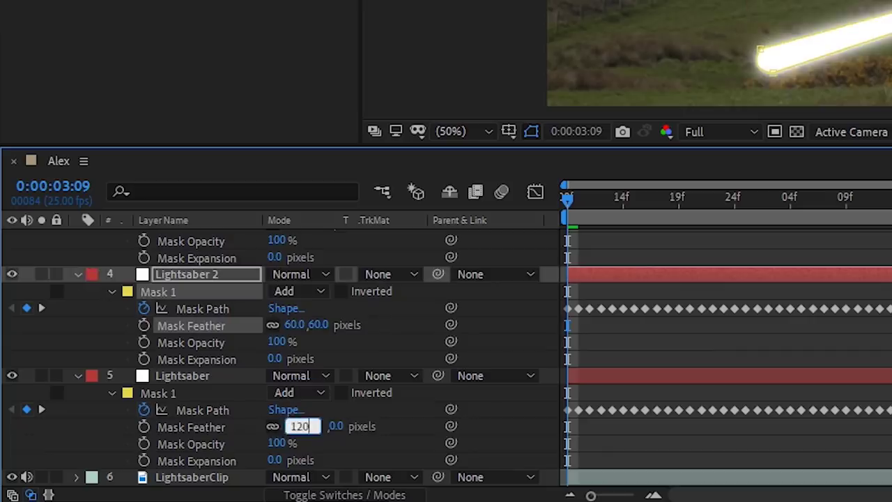
{"action": "key", "text": "Return"}
Step: Collapse all five Lightsaber layers, deselect them, and play back the soft glowing blade
{"action": "left_click", "coordinate": [78, 376]}
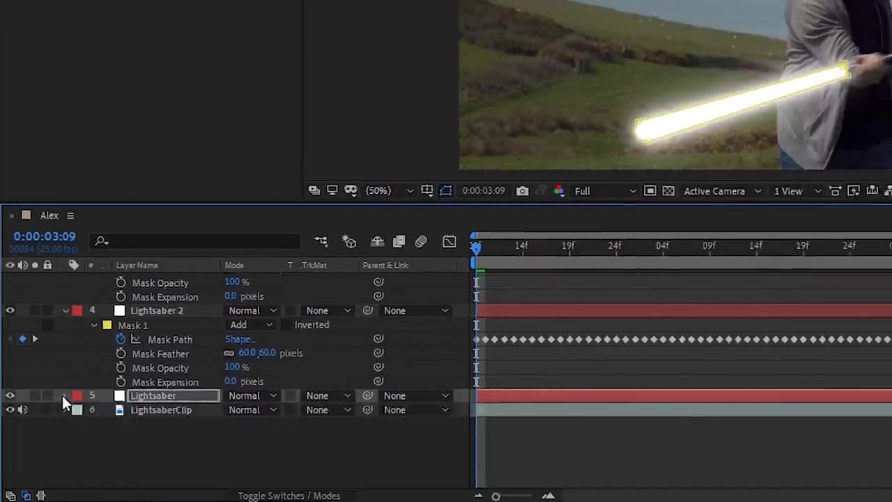
{"action": "left_click", "coordinate": [75, 354]}
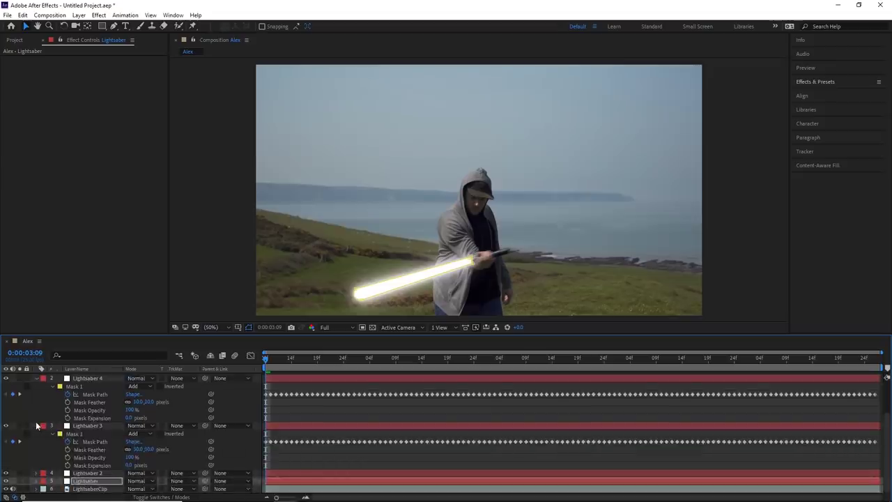
{"action": "left_click", "coordinate": [36, 426]}
{"action": "left_click", "coordinate": [37, 418]}
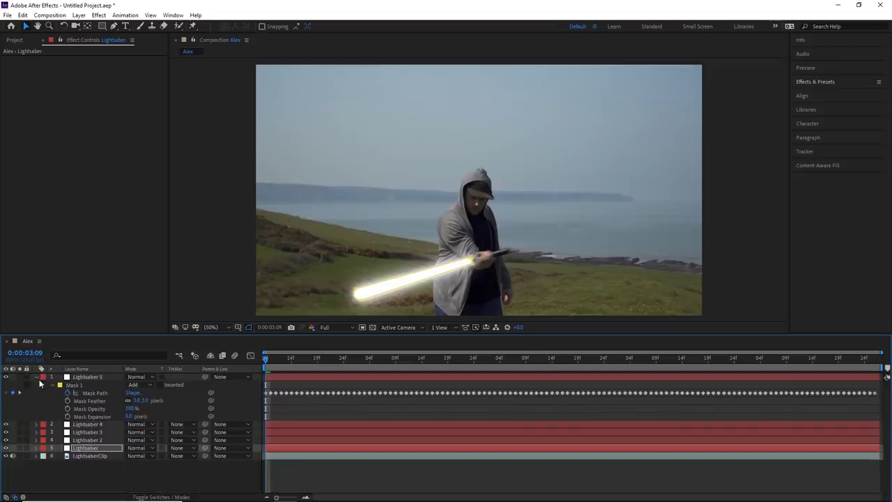
{"action": "left_click", "coordinate": [37, 377]}
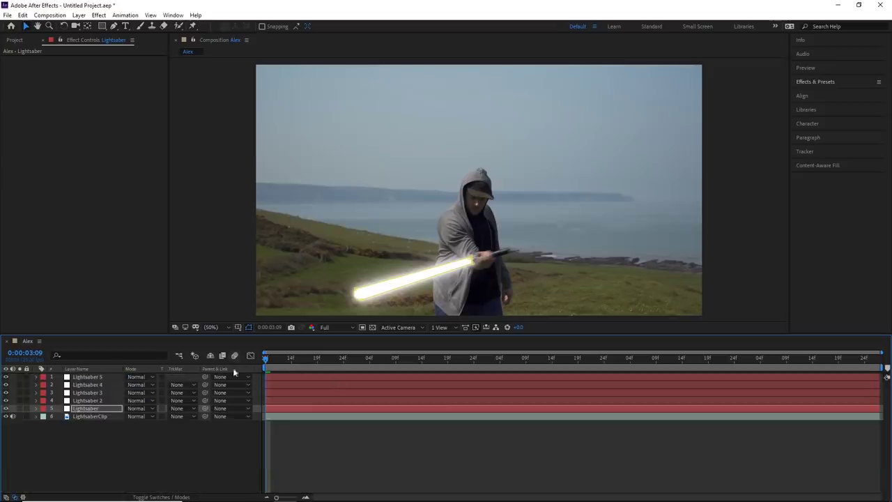
{"action": "left_click", "coordinate": [212, 434]}
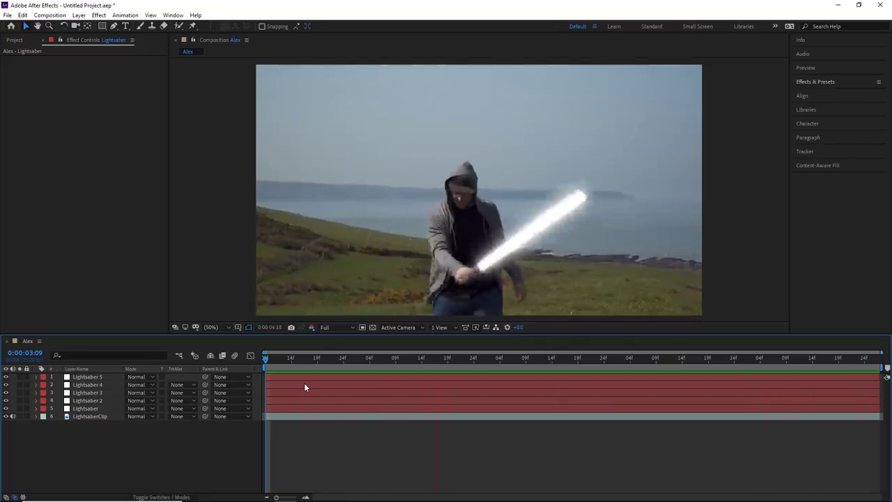
{"action": "key", "text": "space"}
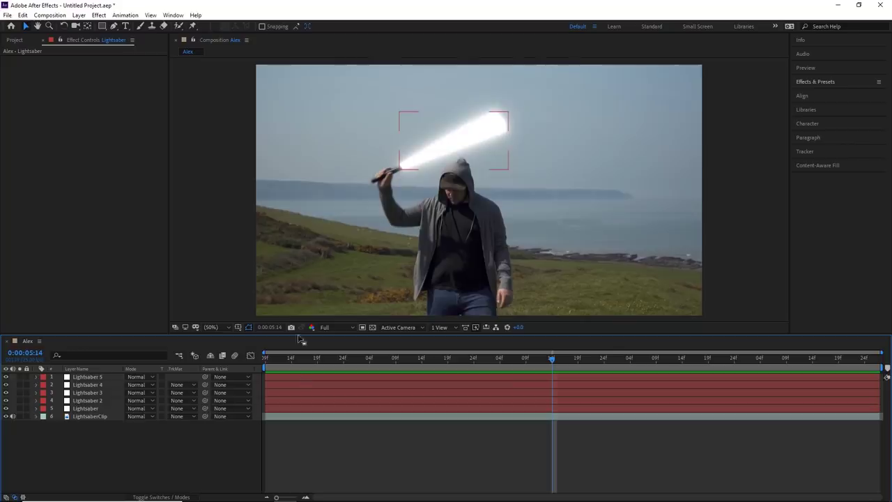
{"action": "key", "text": "ctrl+shift+a"}
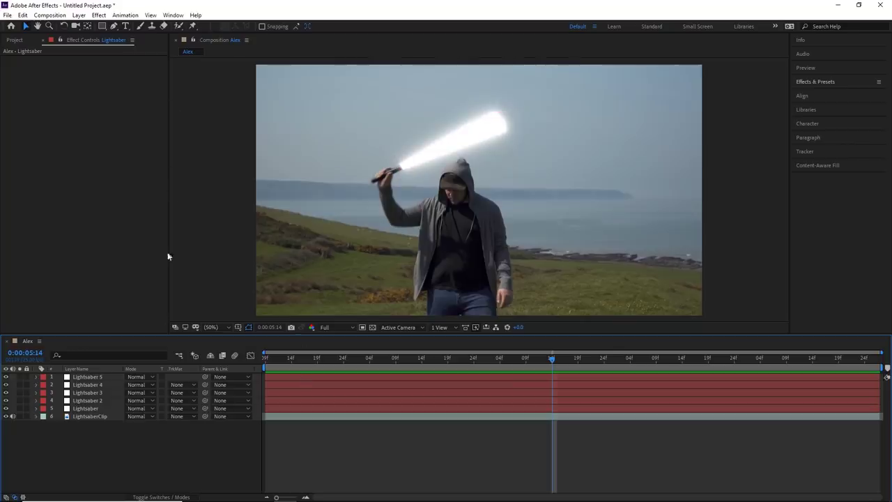
Step: Add a full-frame black solid, Black Solid 1, to the top of the Alex comp
{"action": "left_click", "coordinate": [86, 16]}
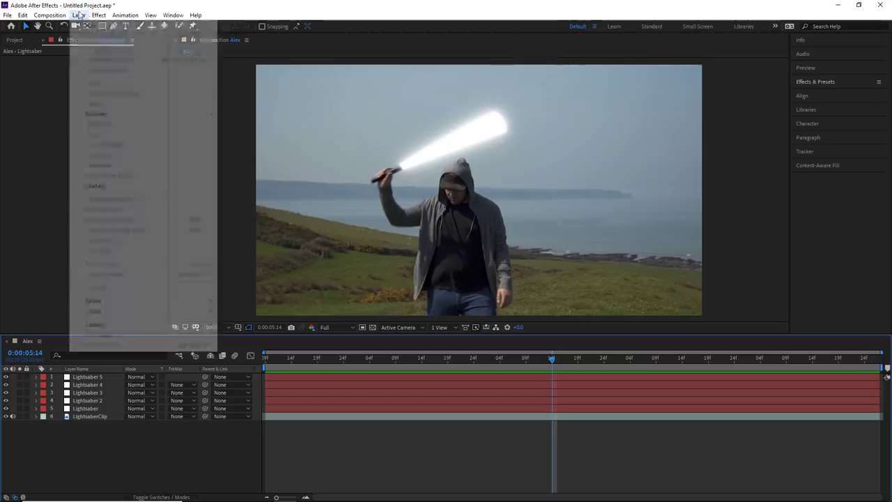
{"action": "mouse_move", "coordinate": [183, 25]}
{"action": "left_click", "coordinate": [238, 35]}
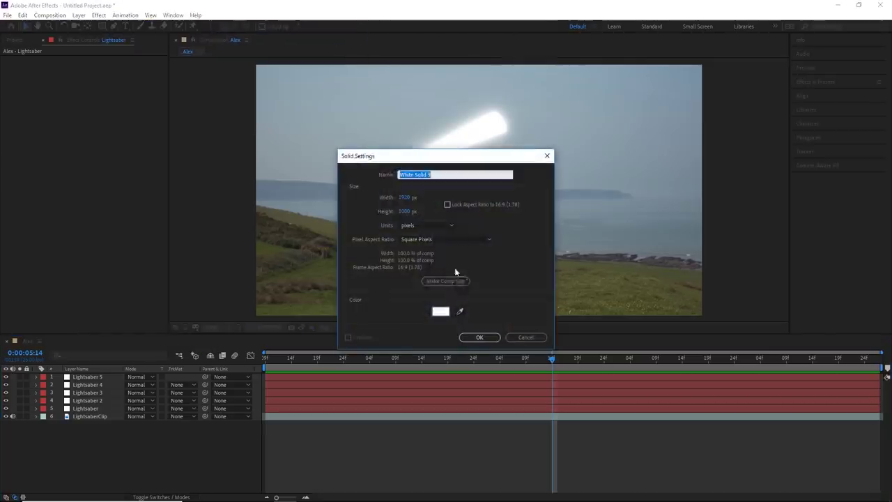
{"action": "left_click", "coordinate": [439, 311]}
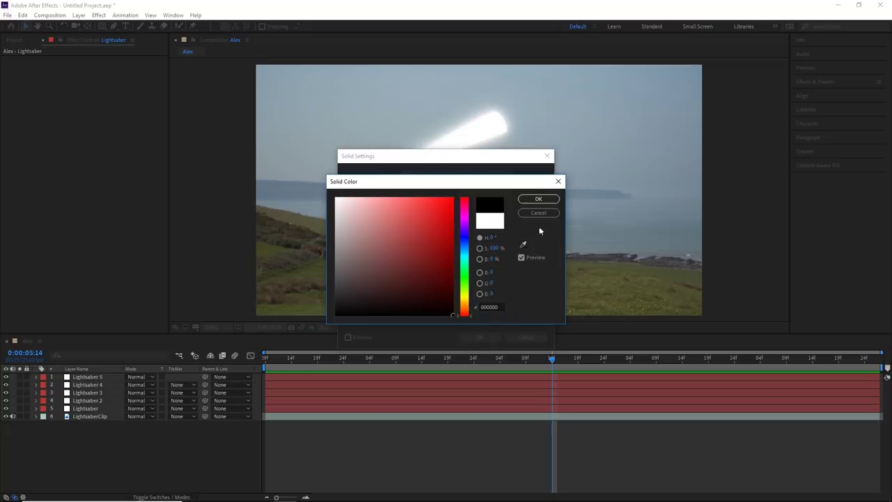
{"action": "left_click", "coordinate": [555, 201]}
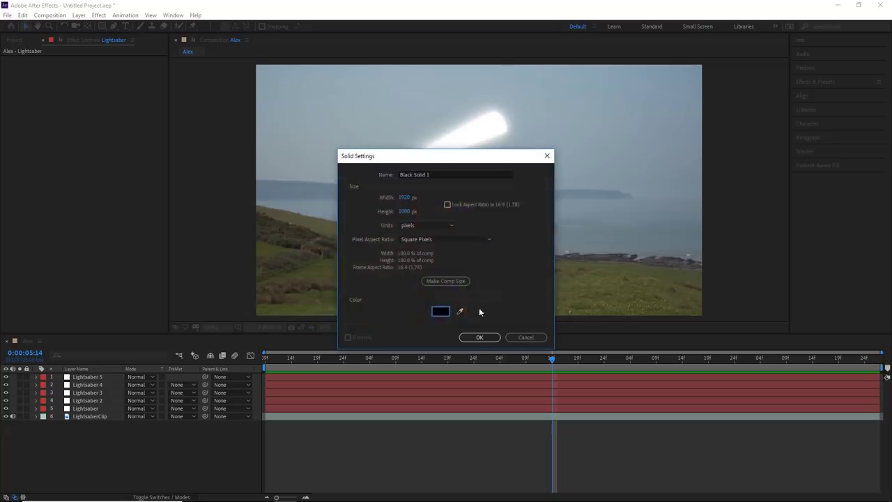
{"action": "left_click", "coordinate": [477, 338]}
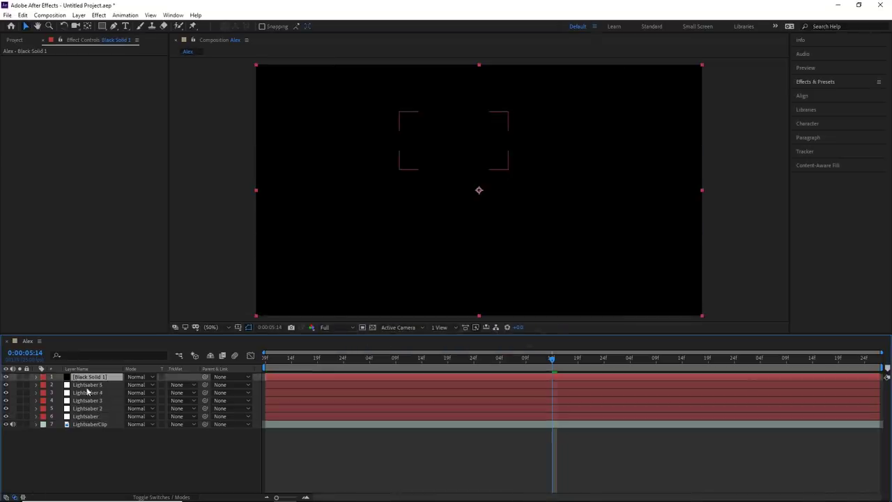
Step: Move Black Solid 1 just above LightsaberClip and preview the blade against black
{"action": "left_click_drag", "start_coordinate": [96, 408], "coordinate": [98, 421]}
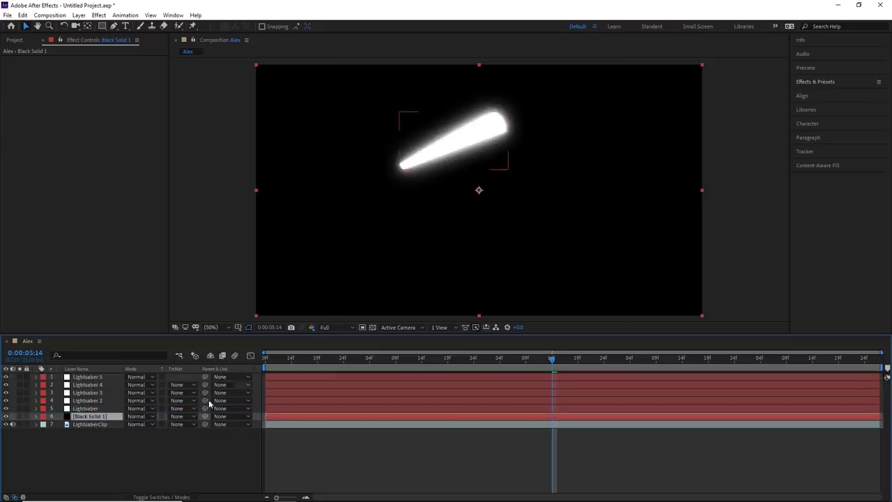
{"action": "key", "text": "space"}
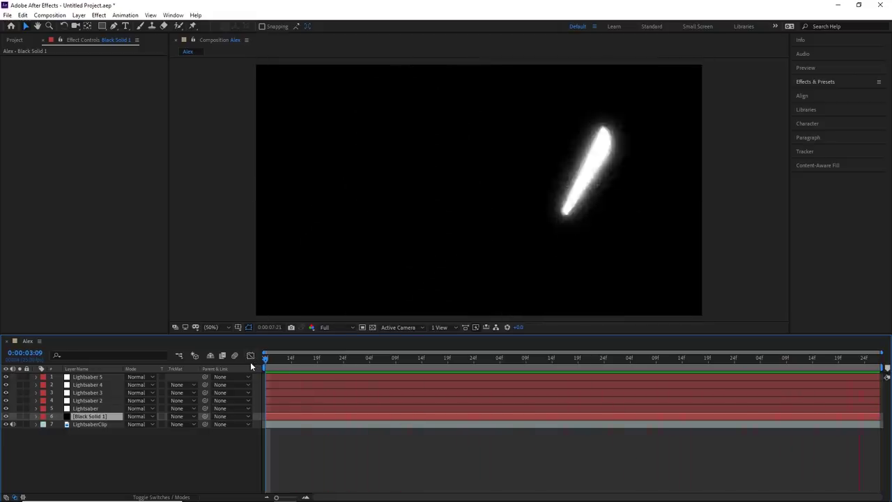
{"action": "left_click", "coordinate": [108, 416]}
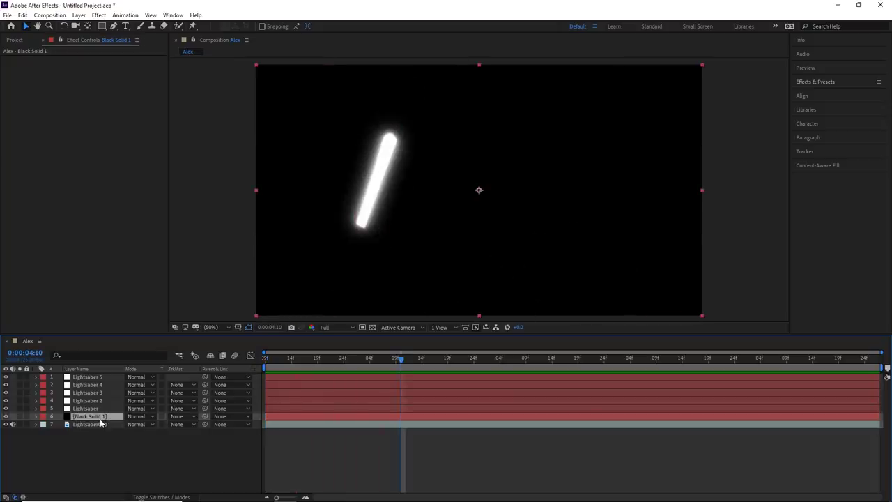
Step: Pre-compose the five blade layers and Black Solid 1 into a precomp named 'Lightsaber'
{"action": "left_click", "coordinate": [98, 377], "text": "shift"}
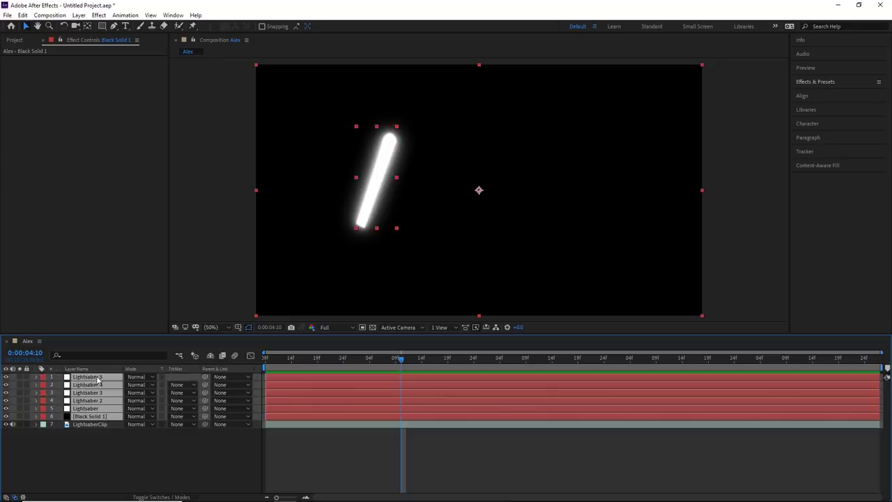
{"action": "right_click", "coordinate": [102, 389]}
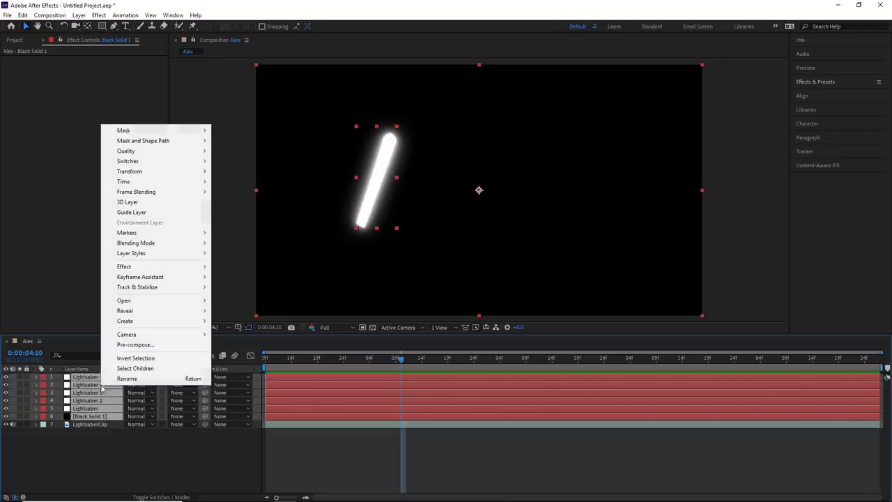
{"action": "left_click", "coordinate": [135, 344]}
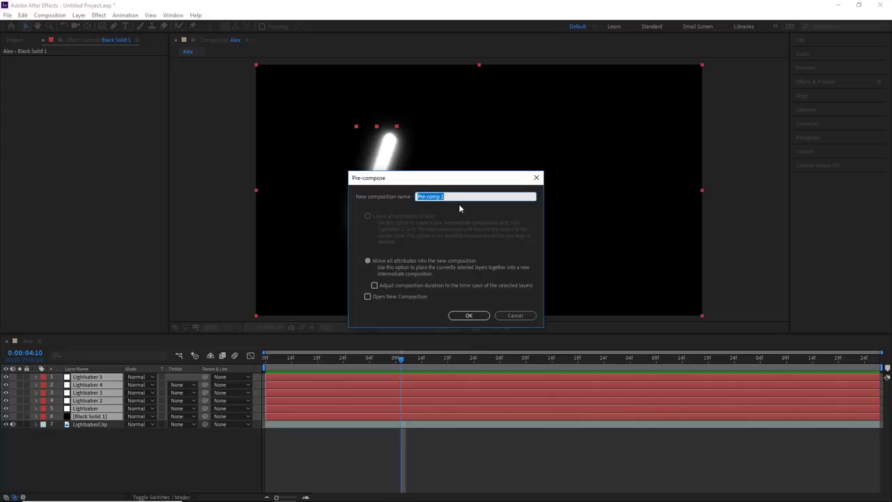
{"action": "type", "text": "Lightsaber"}
{"action": "left_click", "coordinate": [469, 315]}
{"action": "left_click", "coordinate": [103, 384]}
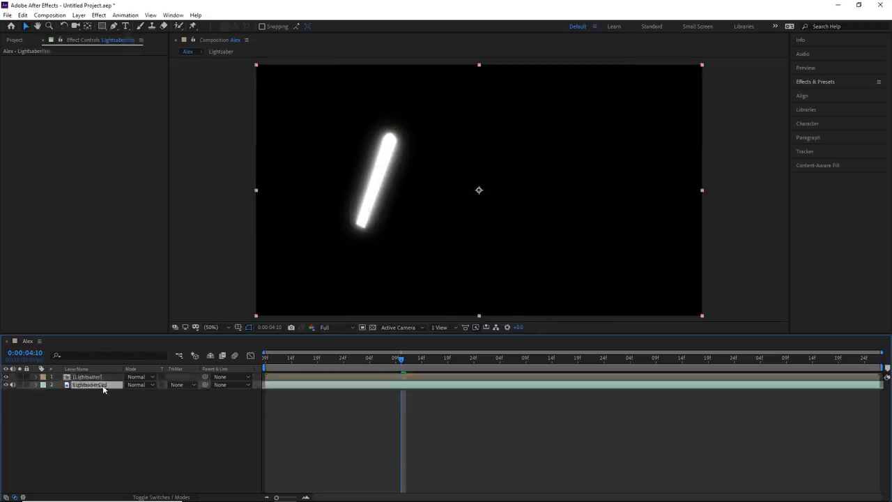
Step: Toggle the Lightsaber precomp's visibility and solo it to compare against the footage
{"action": "left_click", "coordinate": [13, 395]}
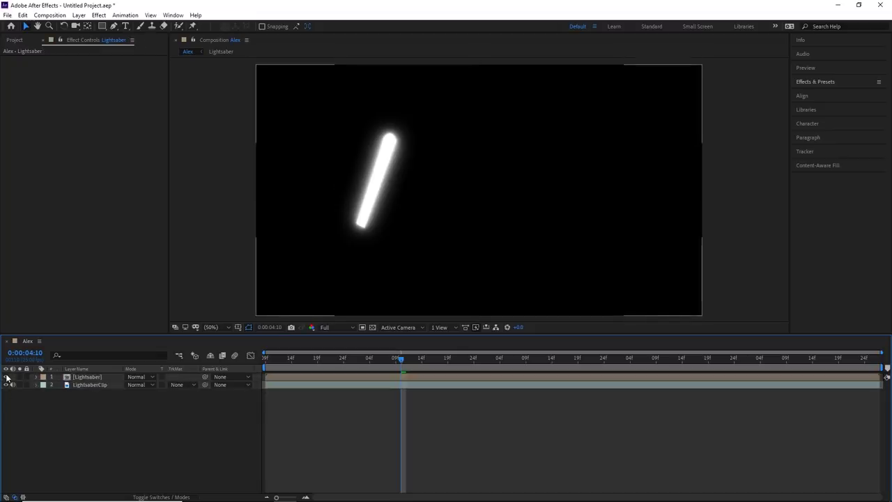
{"action": "left_click", "coordinate": [6, 377]}
{"action": "left_click", "coordinate": [7, 376]}
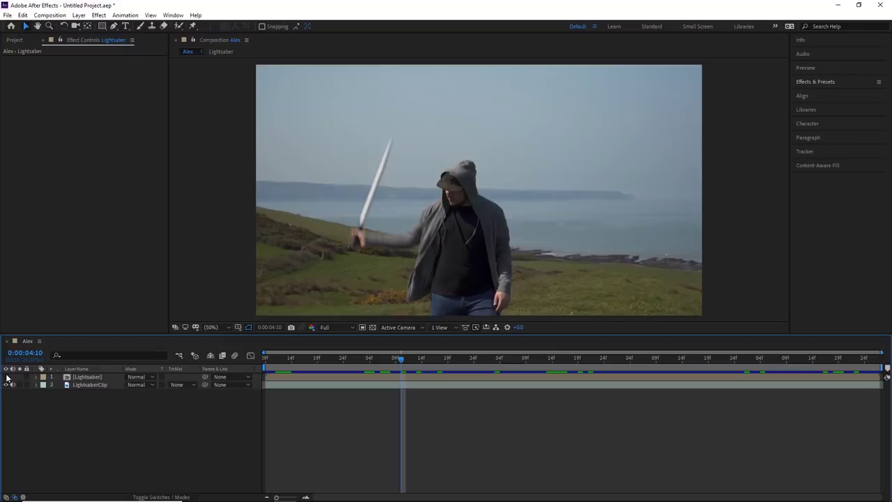
{"action": "left_click", "coordinate": [20, 376]}
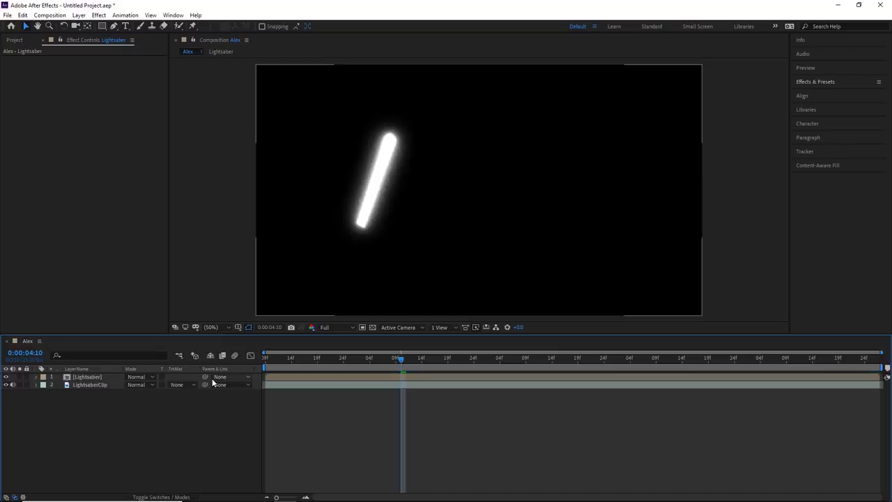
Step: Set the Lightsaber layer's blending mode to Screen and preview the swing from an earlier frame
{"action": "left_click", "coordinate": [143, 377]}
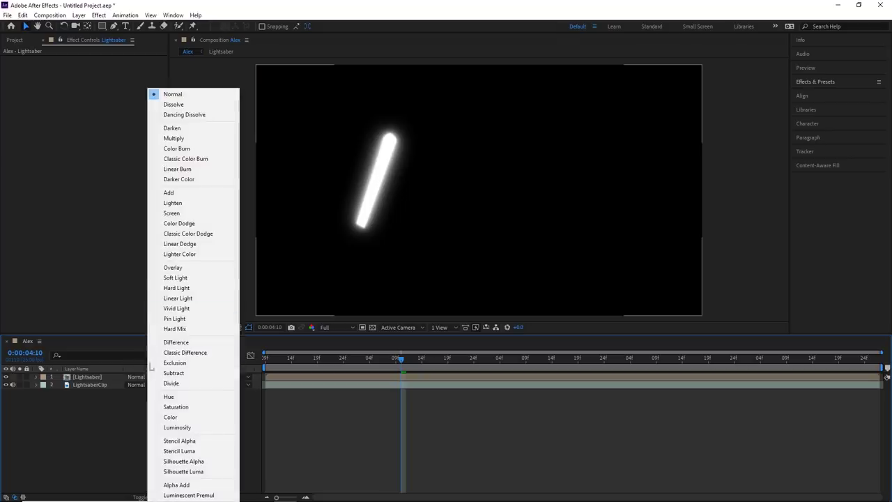
{"action": "left_click", "coordinate": [195, 213]}
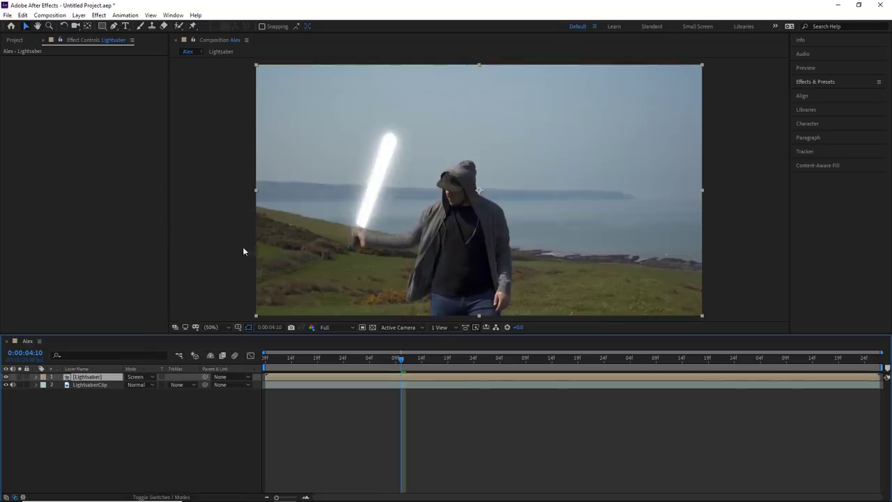
{"action": "left_click_drag", "start_coordinate": [400, 361], "coordinate": [262, 358]}
{"action": "key", "text": "space"}
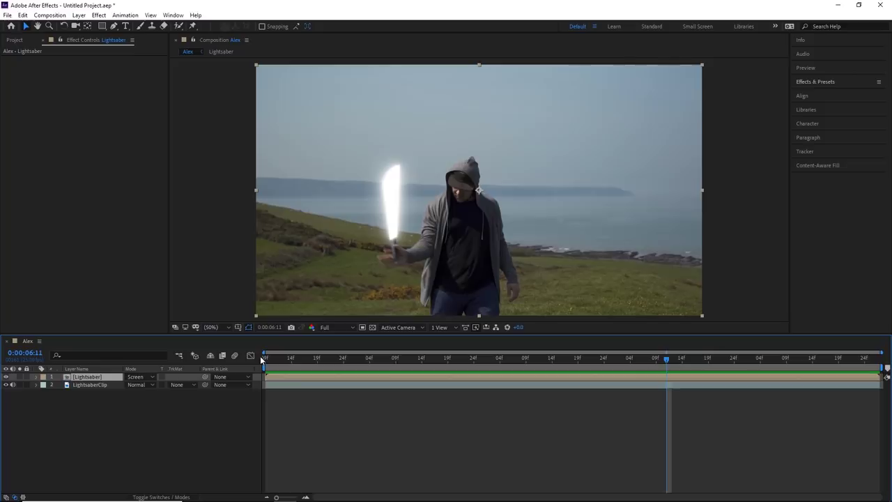
Step: Apply a Curves effect to the Lightsaber layer, choose its Red channel, and preview the swing
{"action": "left_click", "coordinate": [828, 81]}
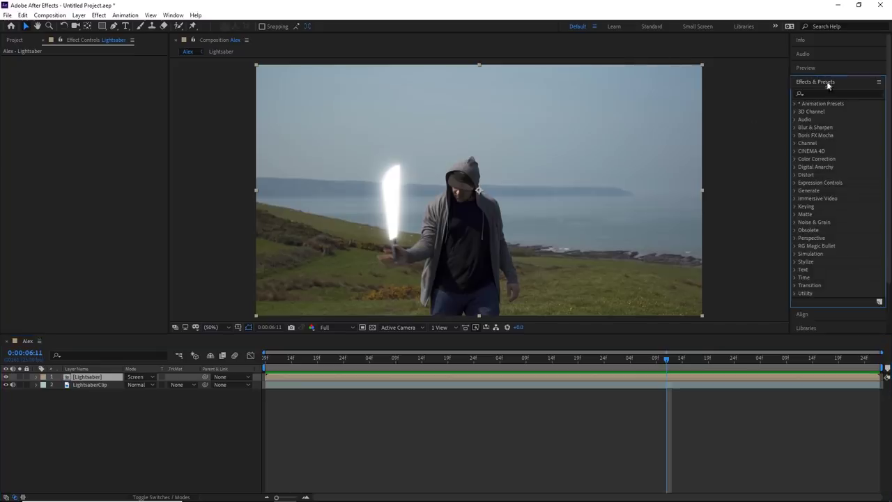
{"action": "type", "text": "curves"}
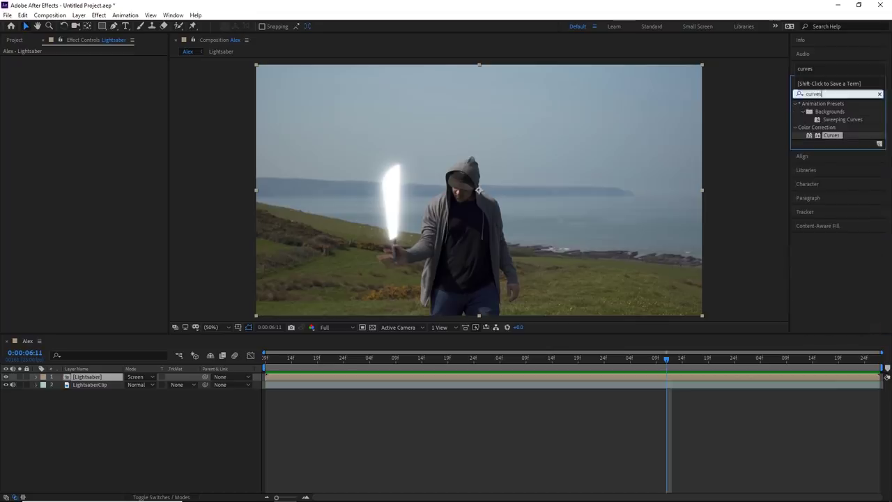
{"action": "left_click", "coordinate": [840, 135]}
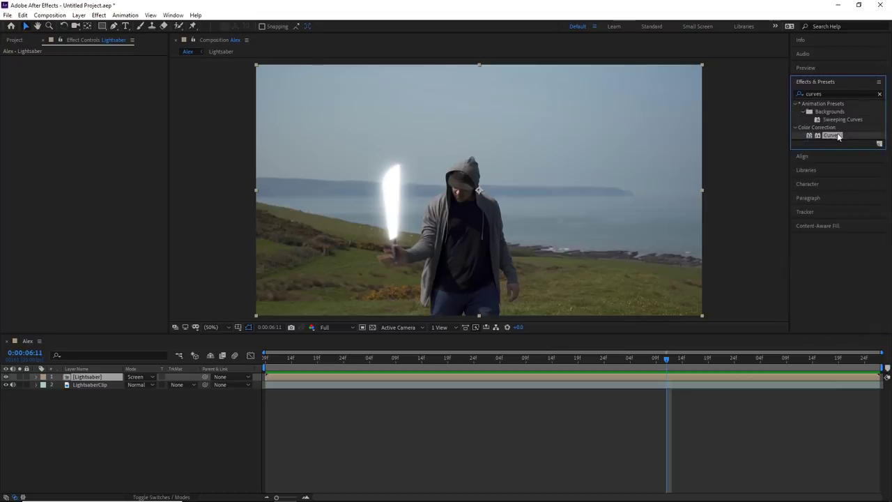
{"action": "left_click_drag", "start_coordinate": [839, 135], "coordinate": [88, 377]}
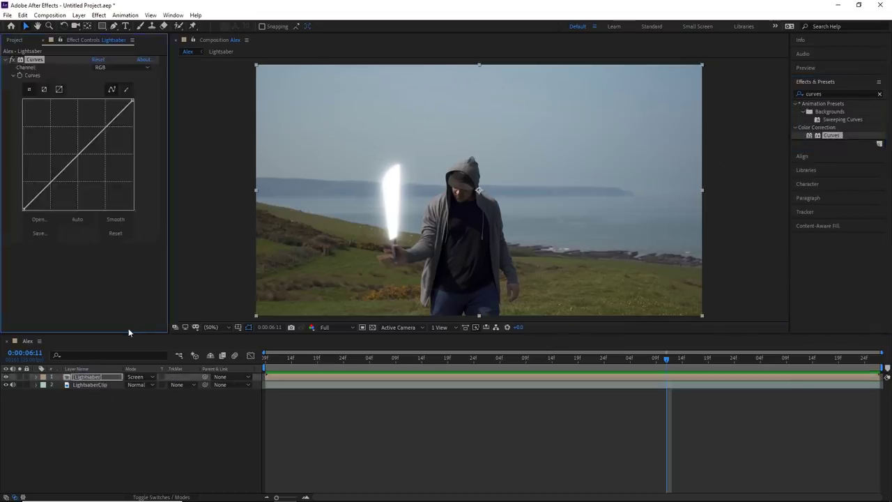
{"action": "left_click", "coordinate": [131, 67]}
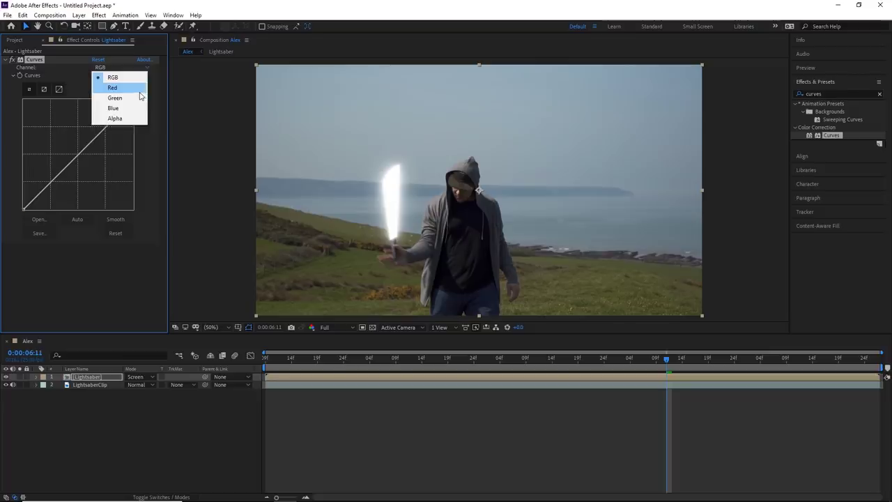
{"action": "left_click", "coordinate": [119, 87]}
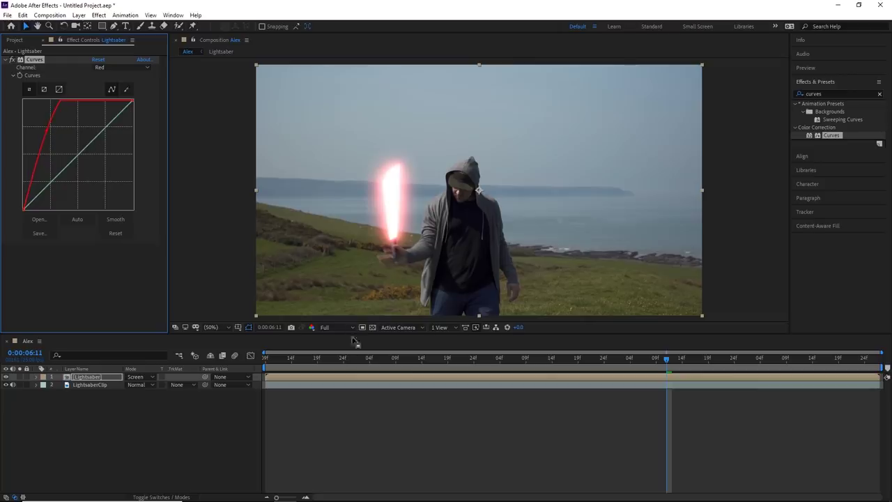
{"action": "left_click_drag", "start_coordinate": [345, 359], "coordinate": [259, 368]}
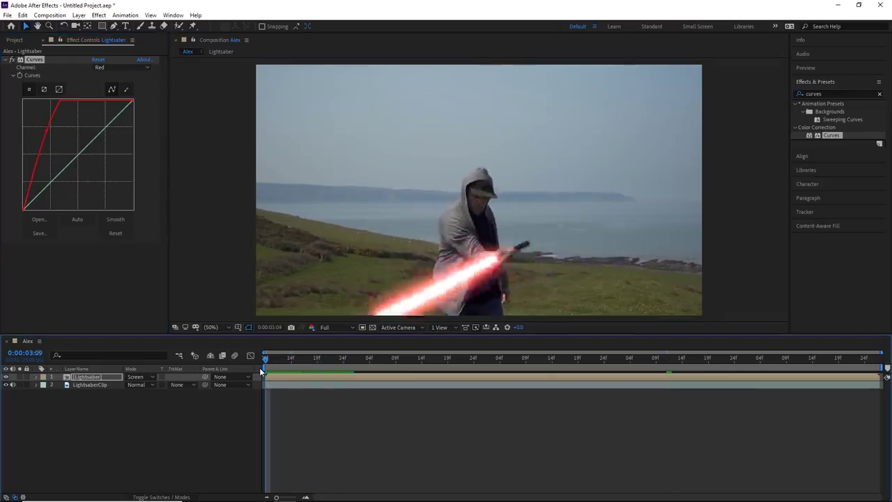
{"action": "key", "text": "space"}
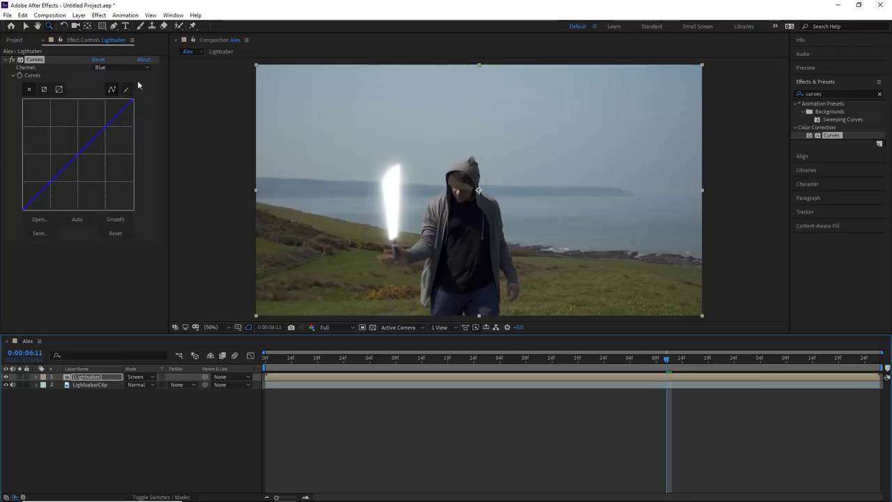
Step: Raise the Red channel curve to redden the glow, then preview from the swing's start
{"action": "left_click", "coordinate": [139, 67]}
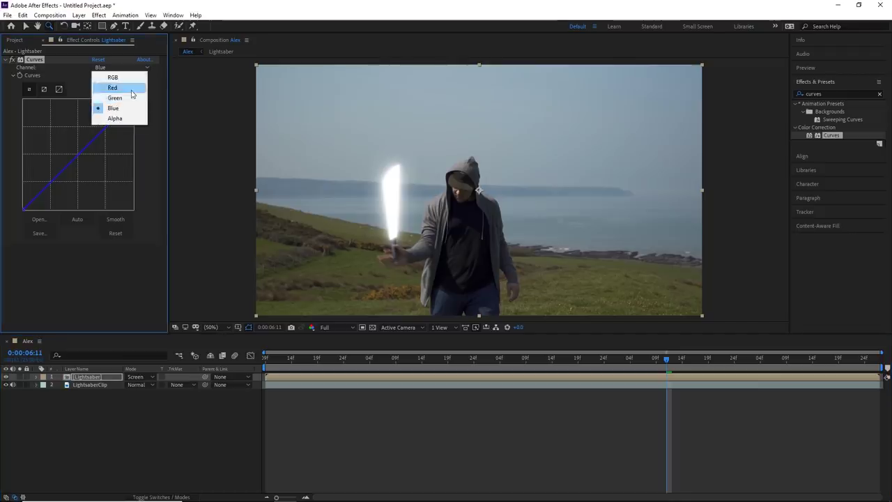
{"action": "left_click", "coordinate": [108, 84]}
{"action": "left_click_drag", "start_coordinate": [61, 135], "coordinate": [57, 131]}
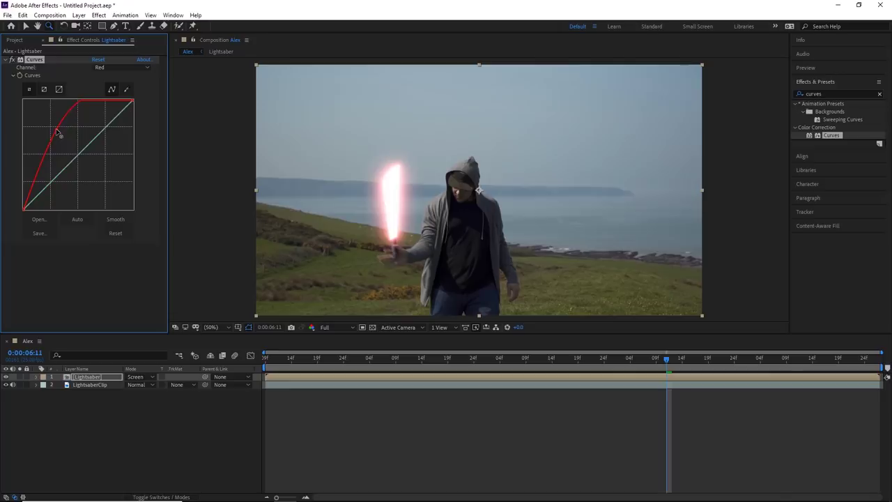
{"action": "left_click", "coordinate": [277, 358]}
{"action": "key", "text": "space"}
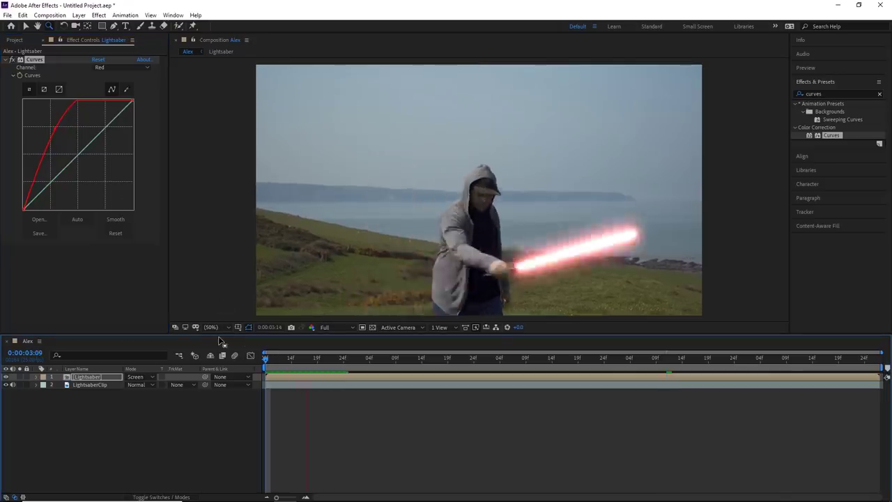